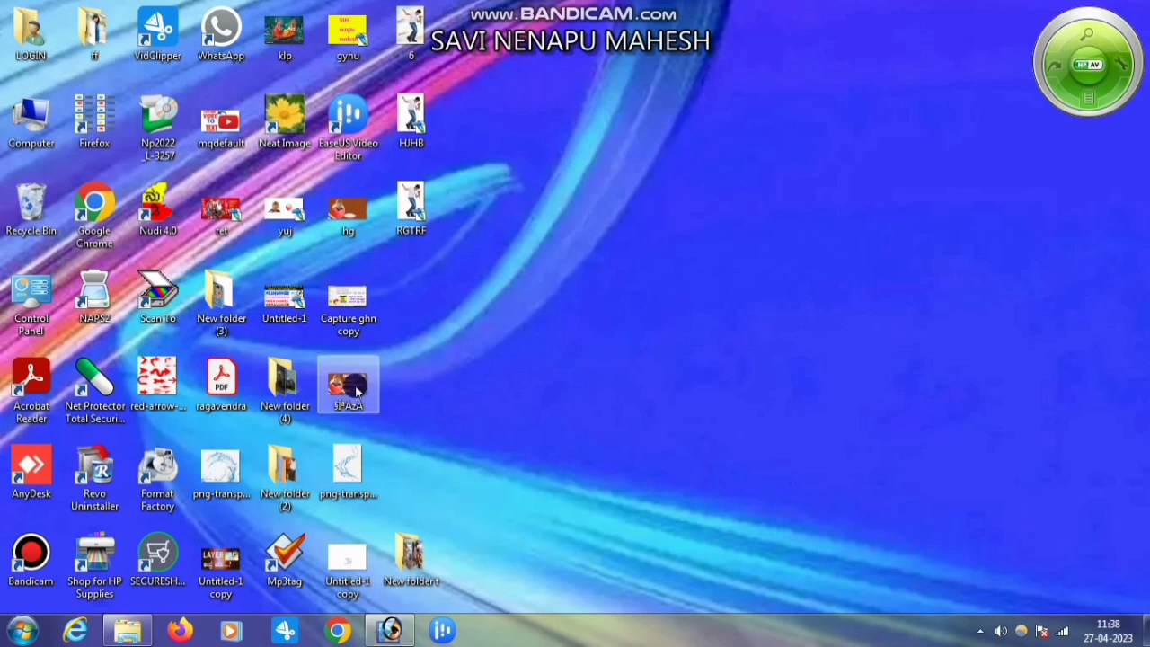
Step: Switch to Photoshop and duplicate the TYGHB.jpg photo as TYGHB copy
{"action": "left_click", "coordinate": [401, 631]}
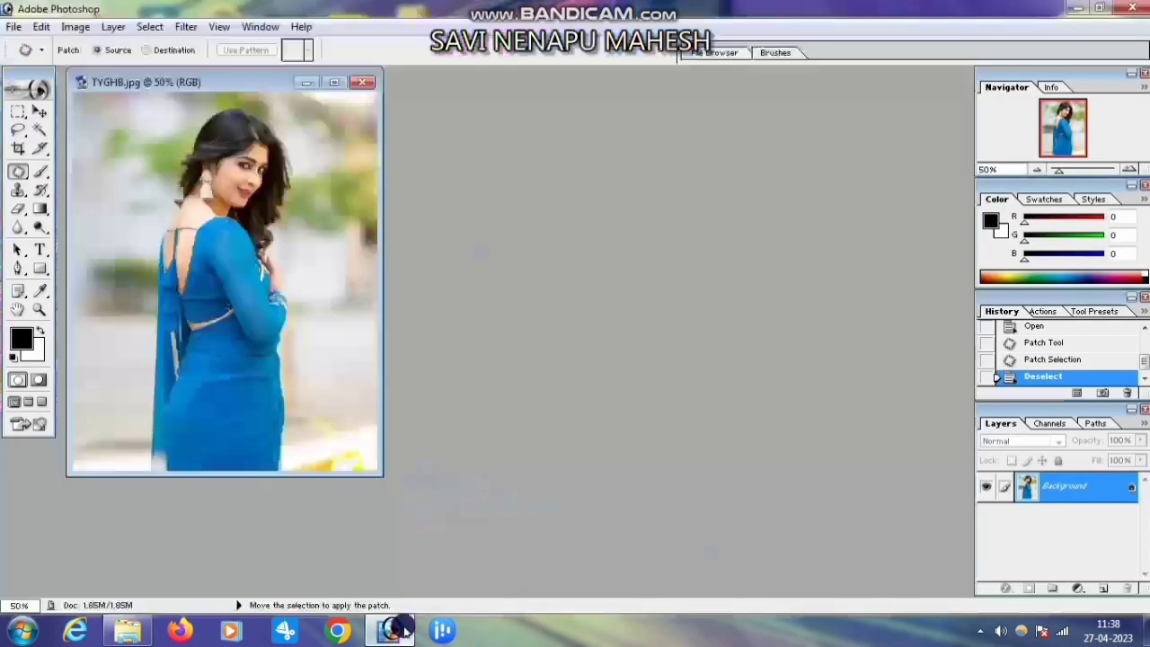
{"action": "left_click_drag", "start_coordinate": [239, 80], "coordinate": [496, 103]}
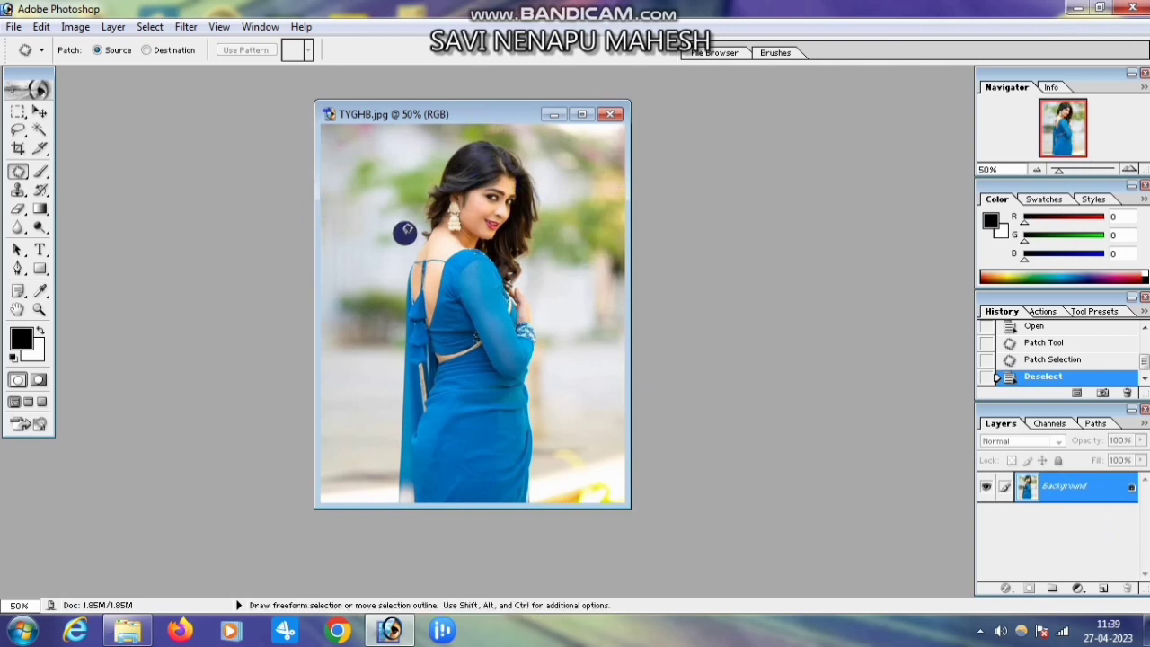
{"action": "right_click", "coordinate": [481, 114]}
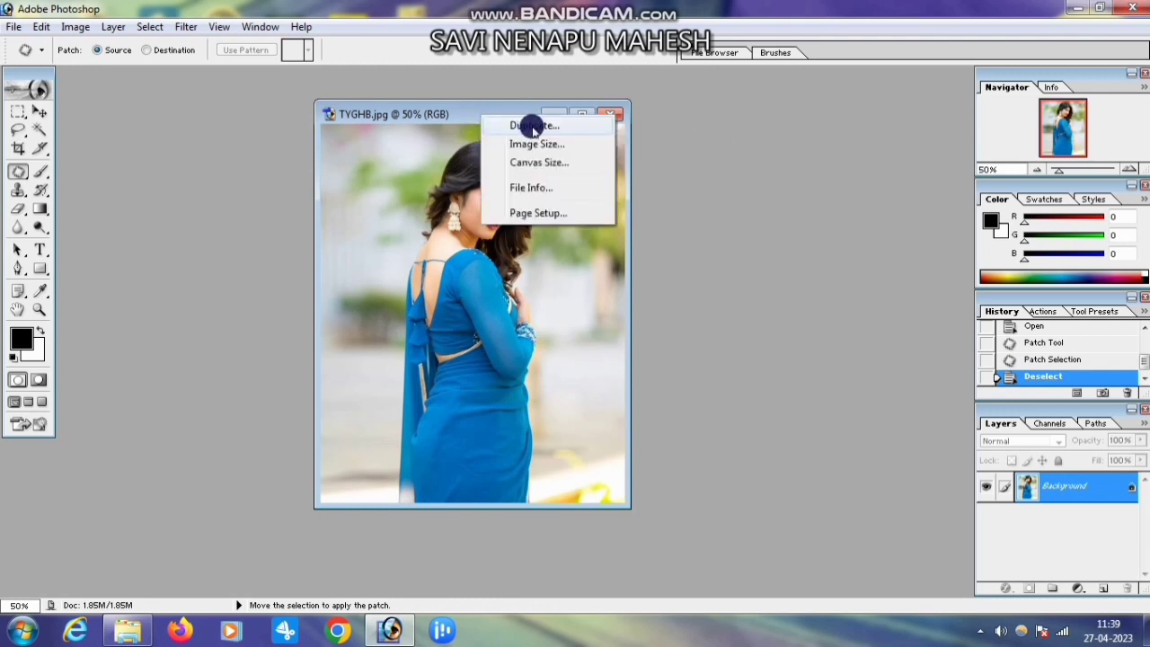
{"action": "left_click", "coordinate": [531, 127]}
{"action": "left_click", "coordinate": [702, 302]}
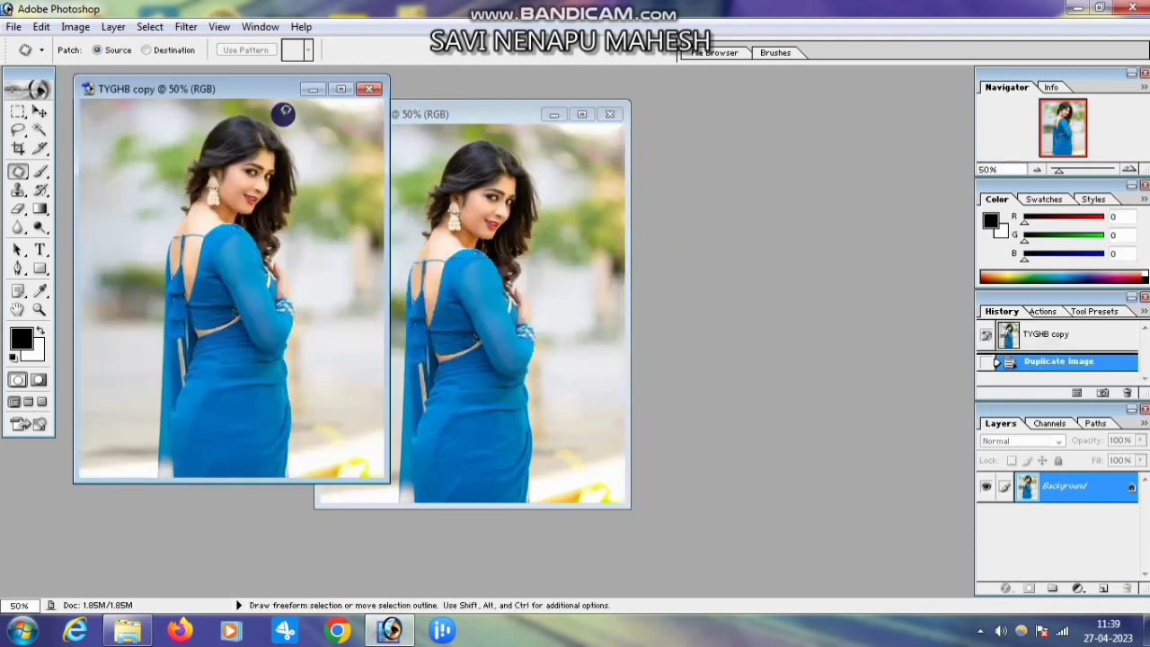
Step: Select the whole TYGHB.jpg photo and shift it right by about a quarter of its width with Free Transform, leaving a blank strip on the canvas
{"action": "left_click", "coordinate": [580, 115]}
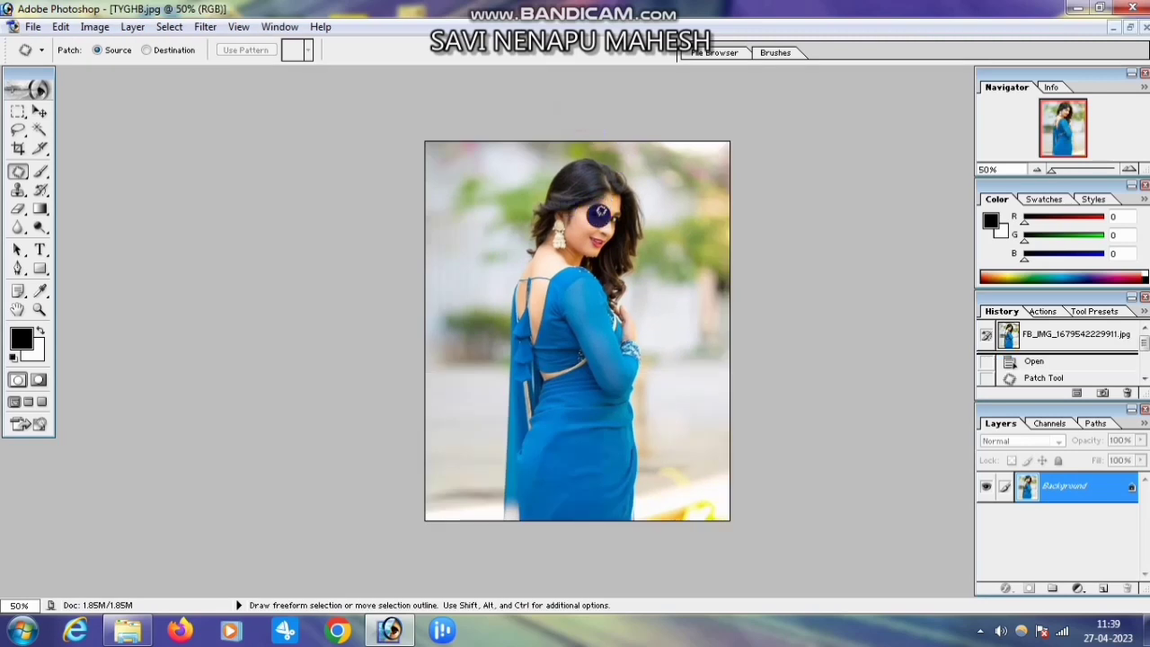
{"action": "left_click", "coordinate": [19, 114]}
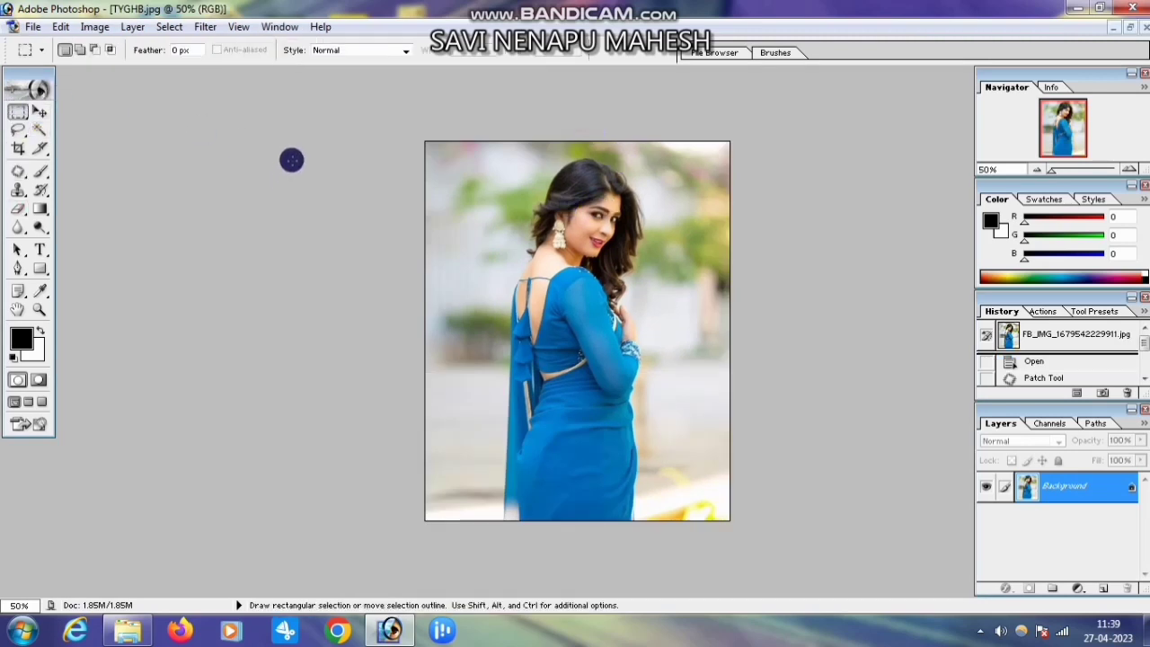
{"action": "left_click_drag", "start_coordinate": [396, 113], "coordinate": [741, 534]}
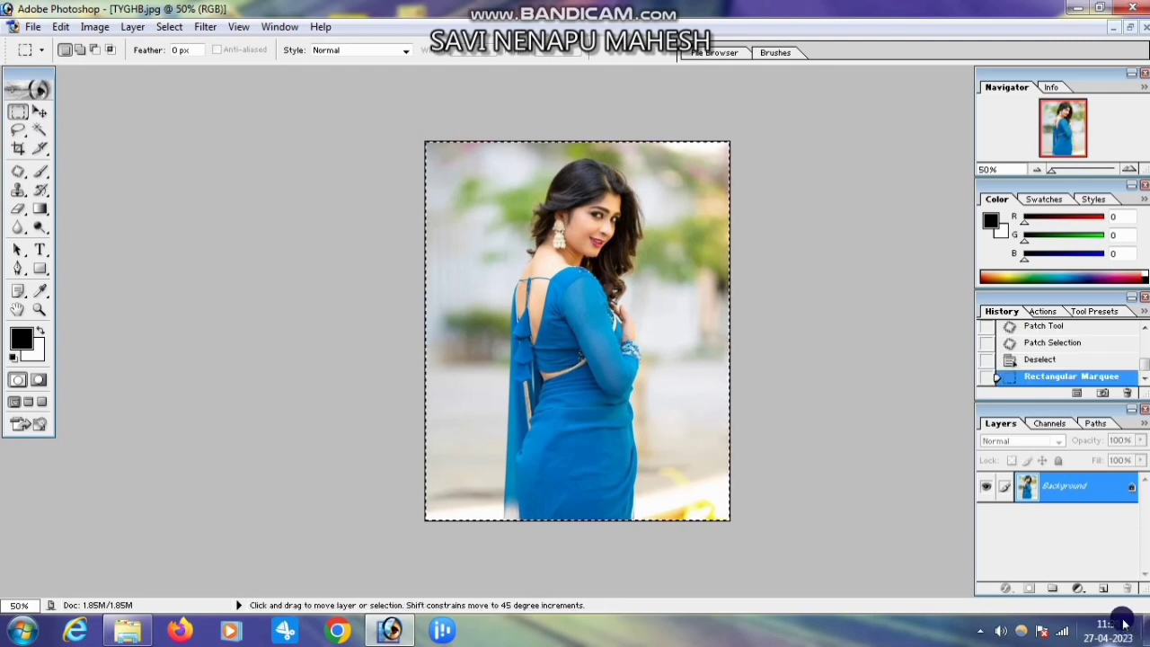
{"action": "key", "text": "ctrl+t"}
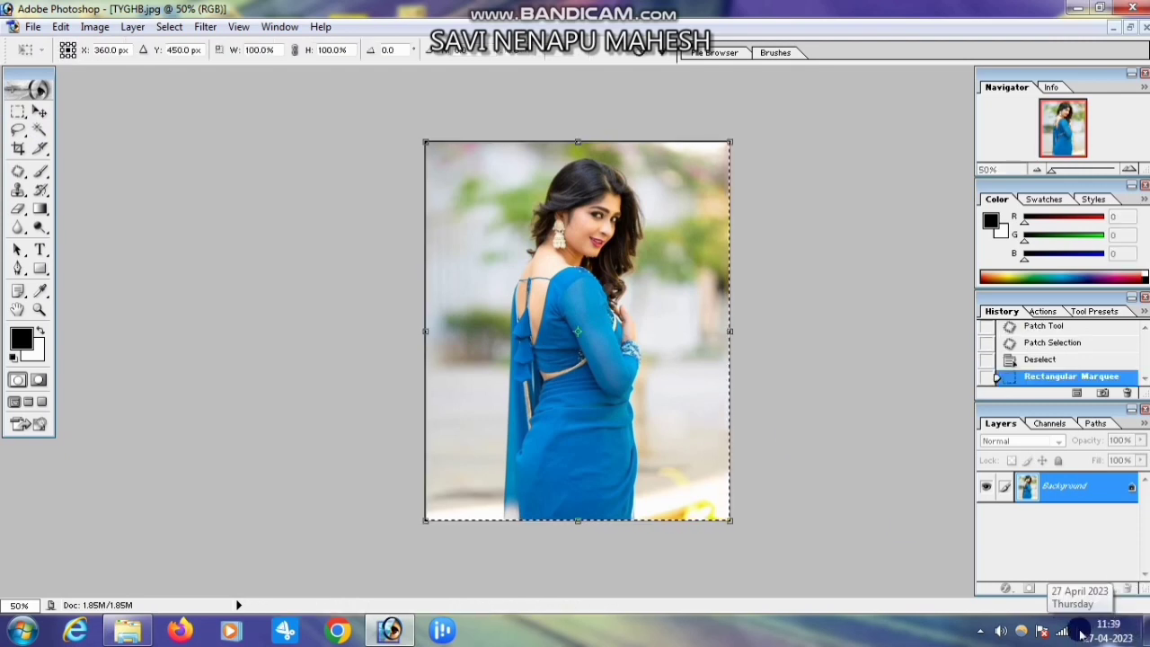
{"action": "key", "text": "Right"}
{"action": "key", "text": "Right"}
{"action": "key", "text": "shift+Right"}
{"action": "key", "text": "shift+Right"}
{"action": "key", "text": "shift+Right"}
{"action": "key", "text": "shift+Right"}
{"action": "key", "text": "shift+Right"}
{"action": "key", "text": "shift+Right"}
{"action": "key", "text": "shift+Right"}
{"action": "key", "text": "shift+Right"}
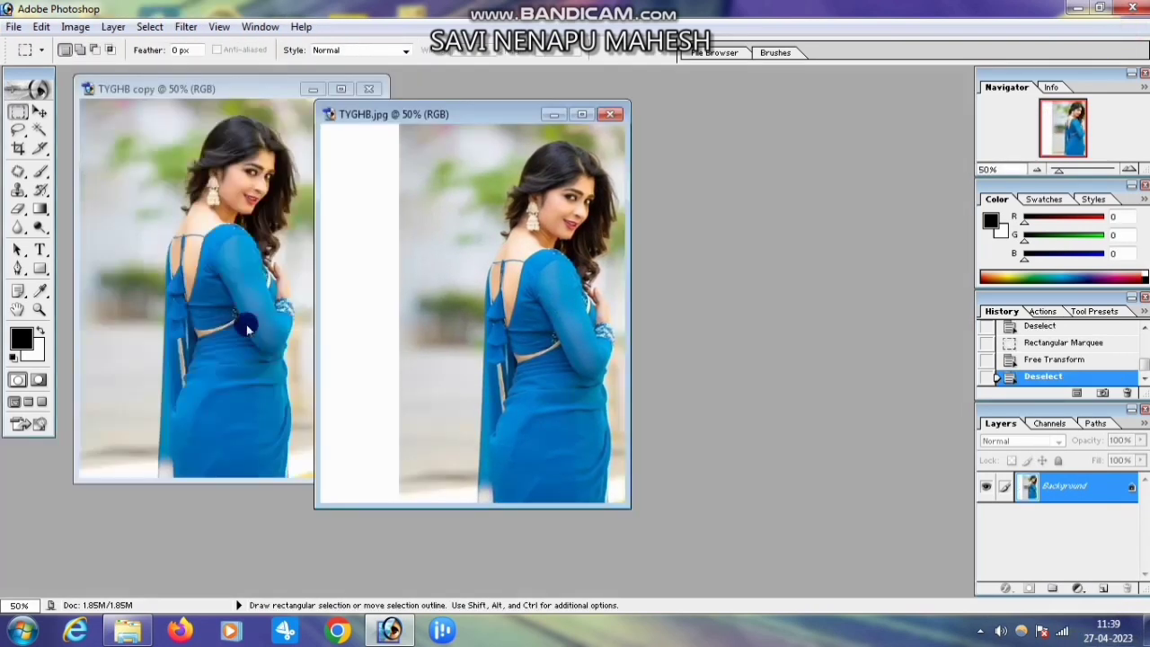
Step: Bring the TYGHB copy image into TYGHB.jpg as a new layer with the Move tool
{"action": "left_click", "coordinate": [34, 108]}
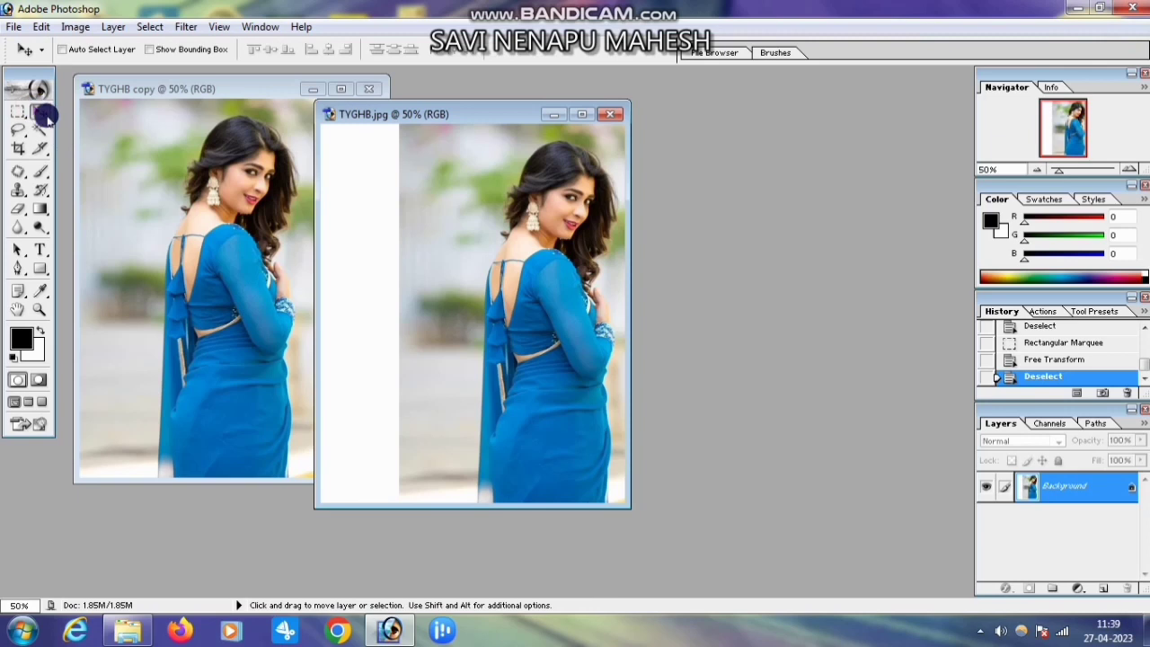
{"action": "left_click", "coordinate": [212, 217]}
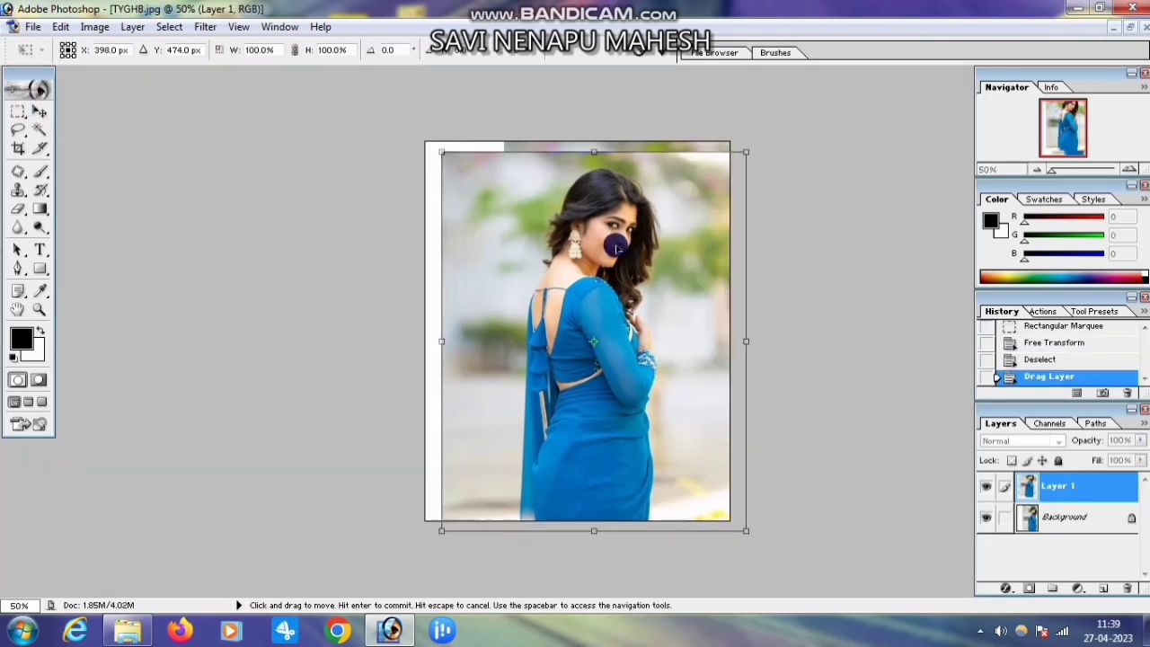
Step: Try to mirror the copied layer horizontally at reduced width over the left half of the photo
{"action": "left_click_drag", "start_coordinate": [613, 253], "coordinate": [607, 243]}
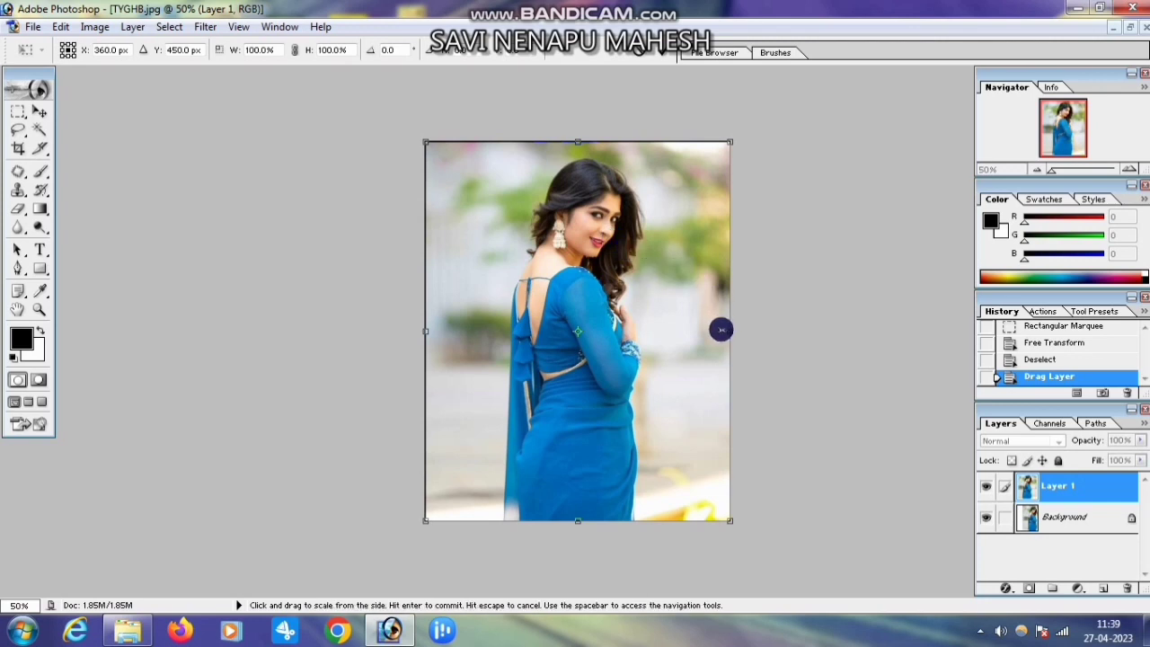
{"action": "left_click_drag", "start_coordinate": [730, 334], "coordinate": [434, 331]}
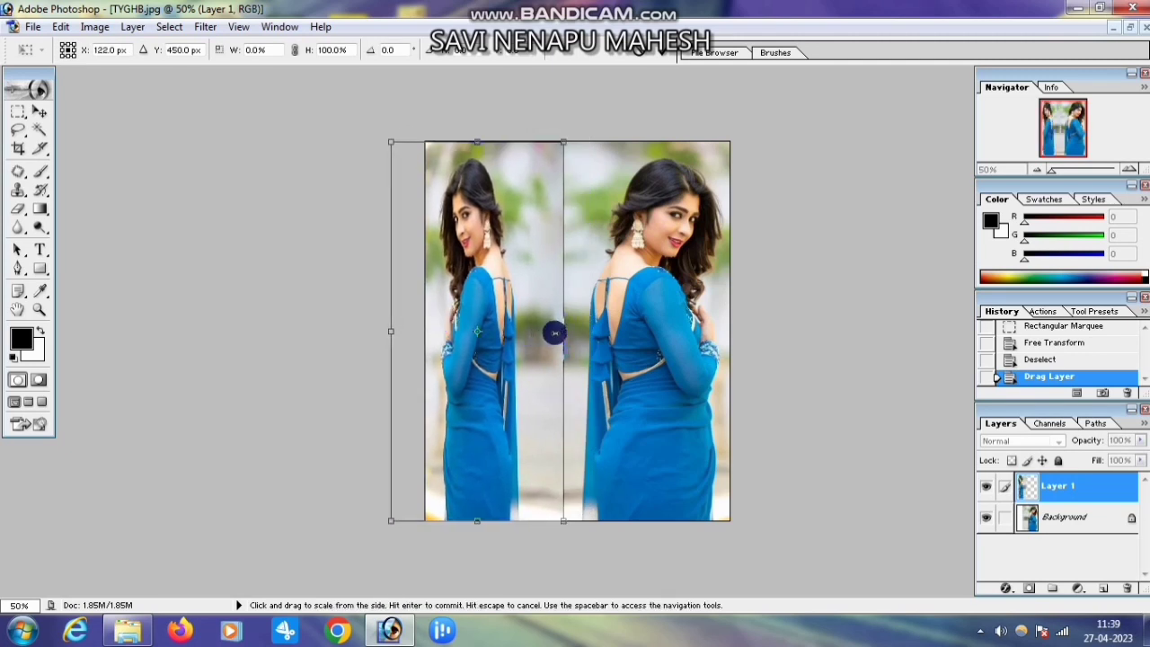
{"action": "key", "text": "Return"}
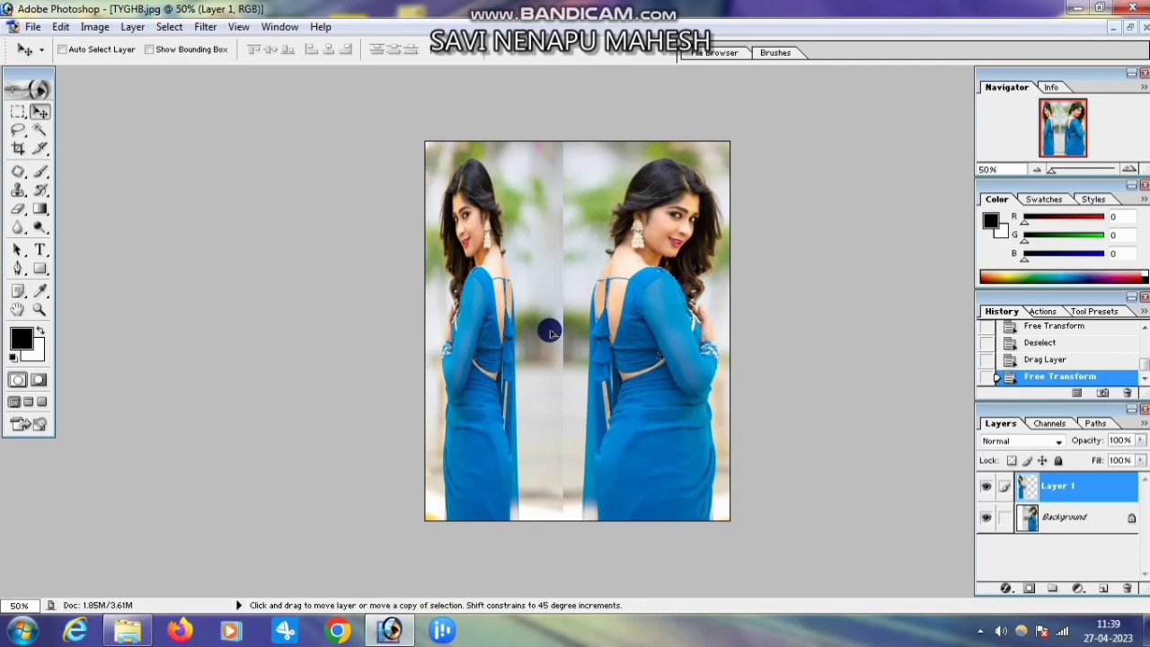
{"action": "key", "text": "ctrl+z"}
Step: Align Layer 1 with the canvas in Free Transform and mirror it horizontally at the full canvas width
{"action": "key", "text": "ctrl+t"}
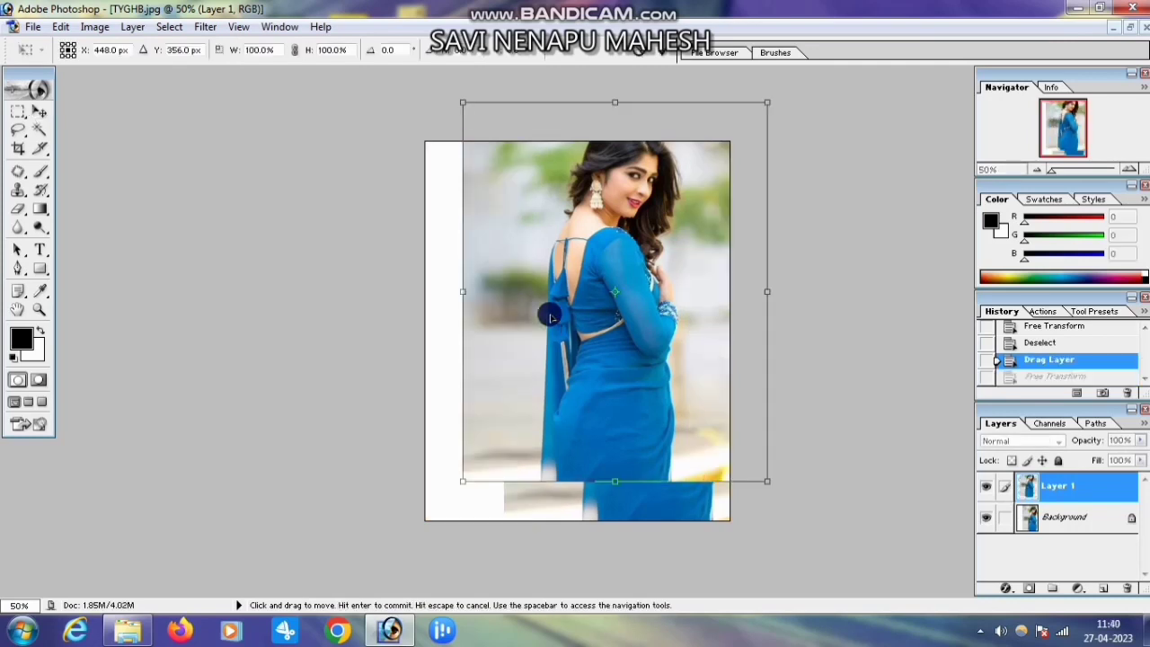
{"action": "left_click_drag", "start_coordinate": [592, 263], "coordinate": [558, 312]}
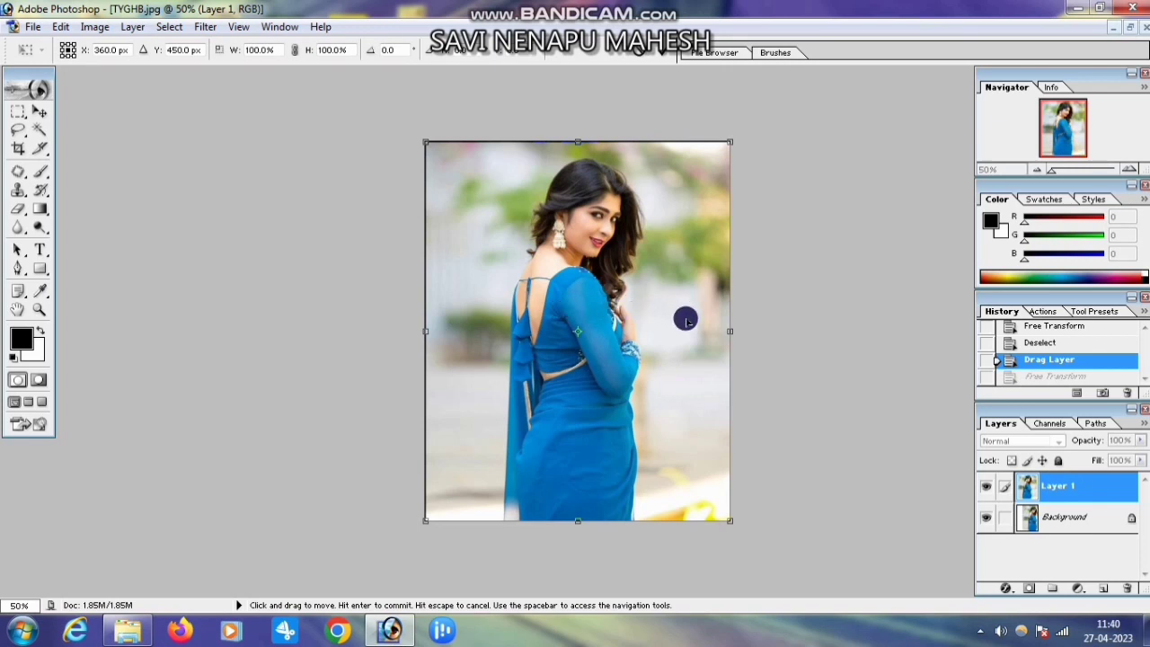
{"action": "left_click_drag", "start_coordinate": [730, 332], "coordinate": [467, 304]}
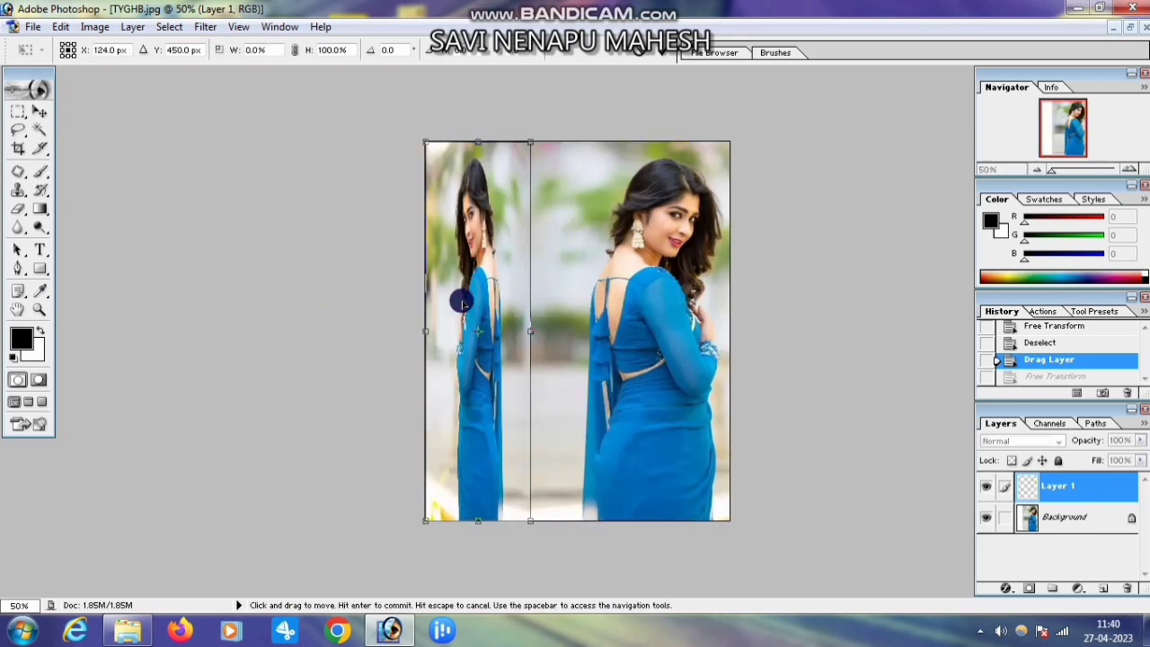
{"action": "left_click_drag", "start_coordinate": [531, 331], "coordinate": [730, 348]}
{"action": "key", "text": "Return"}
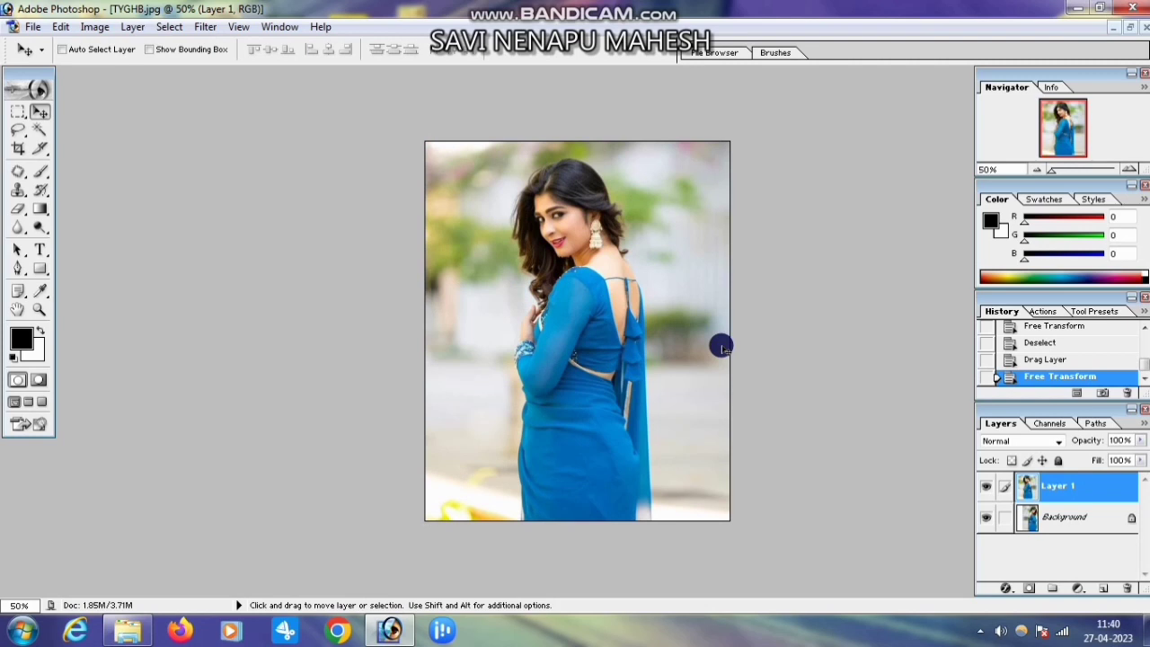
Step: Nudge the mirrored Layer 1 left until its woman stands near the left edge of the canvas
{"action": "key", "text": "Left"}
{"action": "key", "text": "Left"}
{"action": "key", "text": "Left"}
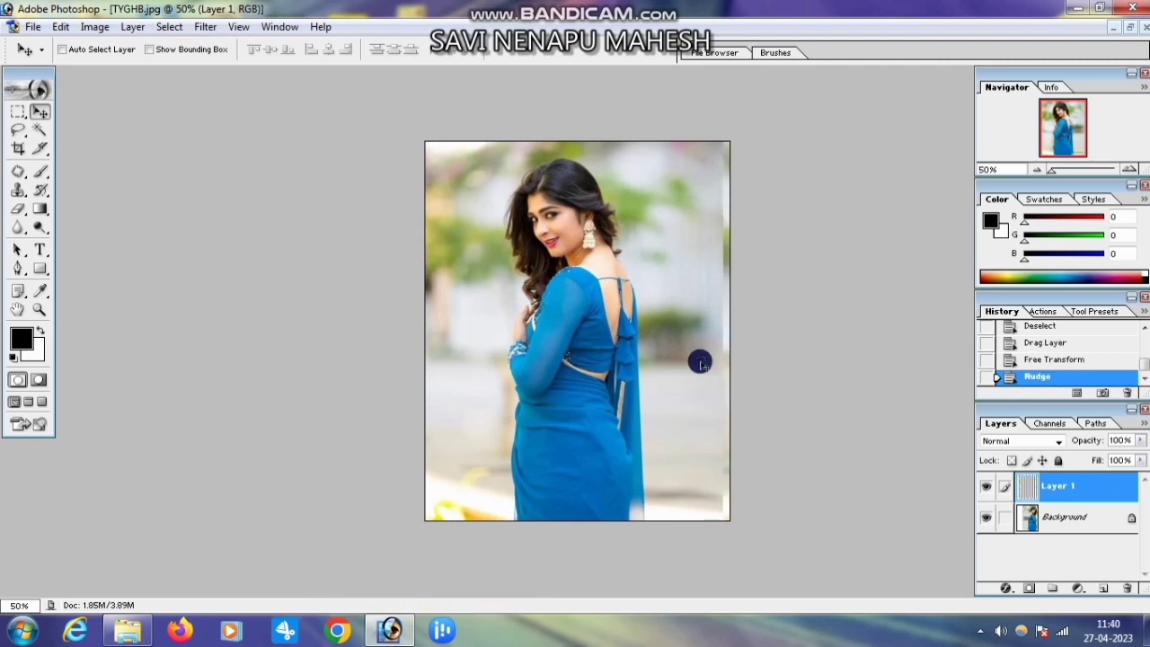
{"action": "key", "text": "shift+Left"}
{"action": "key", "text": "shift+Left"}
{"action": "key", "text": "shift+Left"}
{"action": "key", "text": "shift+Left"}
{"action": "key", "text": "shift+Left"}
{"action": "key", "text": "shift+Left"}
{"action": "key", "text": "shift+Left"}
{"action": "key", "text": "shift+Left"}
{"action": "key", "text": "shift+Left"}
{"action": "key", "text": "shift+Left"}
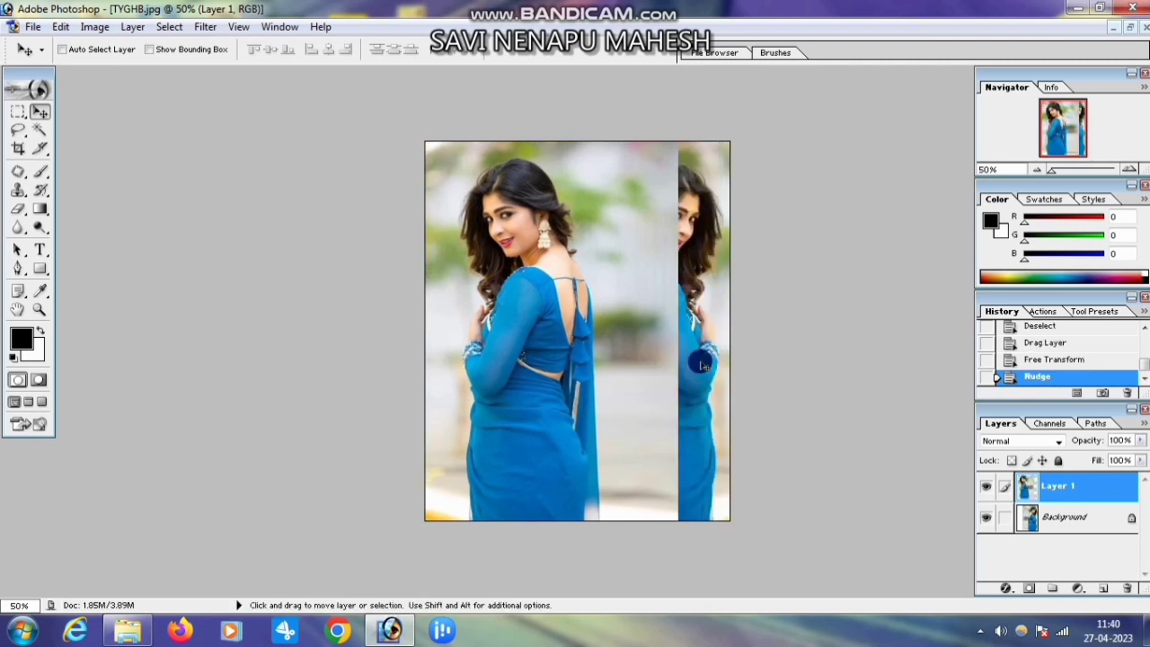
{"action": "key", "text": "Left"}
{"action": "key", "text": "Left"}
{"action": "key", "text": "Left"}
{"action": "key", "text": "Left"}
{"action": "key", "text": "Left"}
{"action": "key", "text": "Left"}
{"action": "key", "text": "Left"}
{"action": "key", "text": "Left"}
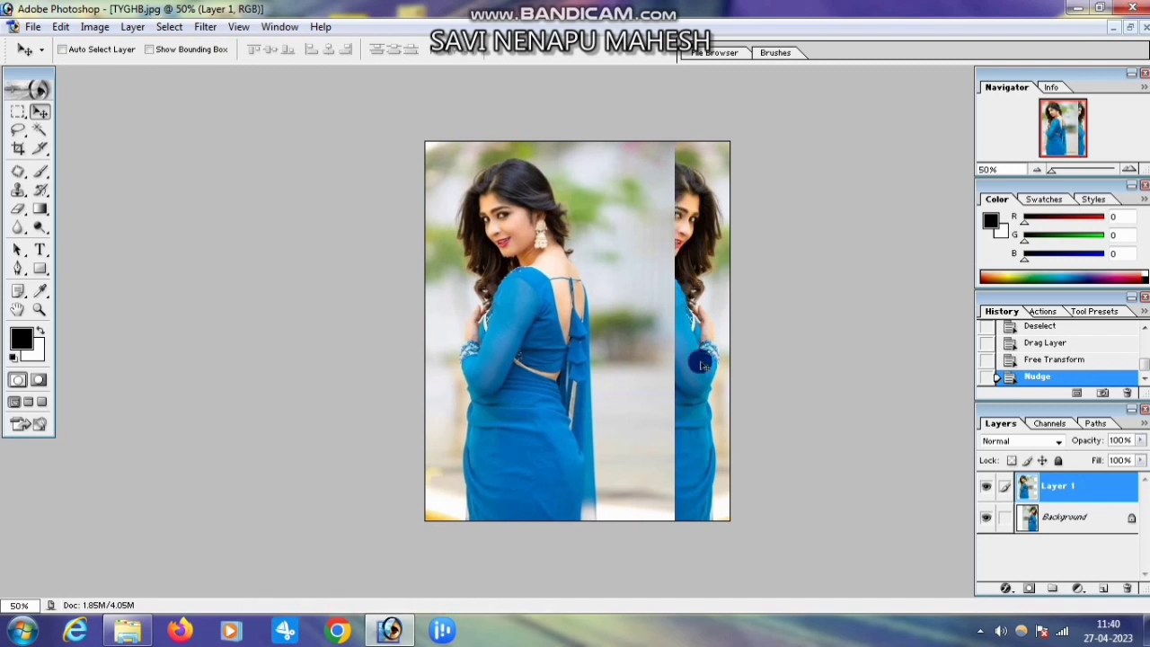
{"action": "key", "text": "shift+Left"}
{"action": "key", "text": "shift+Left"}
{"action": "key", "text": "shift+Left"}
{"action": "key", "text": "shift+Left"}
{"action": "key", "text": "Left"}
{"action": "key", "text": "Left"}
{"action": "key", "text": "Left"}
{"action": "key", "text": "Left"}
{"action": "key", "text": "Left"}
{"action": "key", "text": "Left"}
{"action": "key", "text": "Left"}
{"action": "key", "text": "Left"}
{"action": "key", "text": "Left"}
{"action": "key", "text": "Left"}
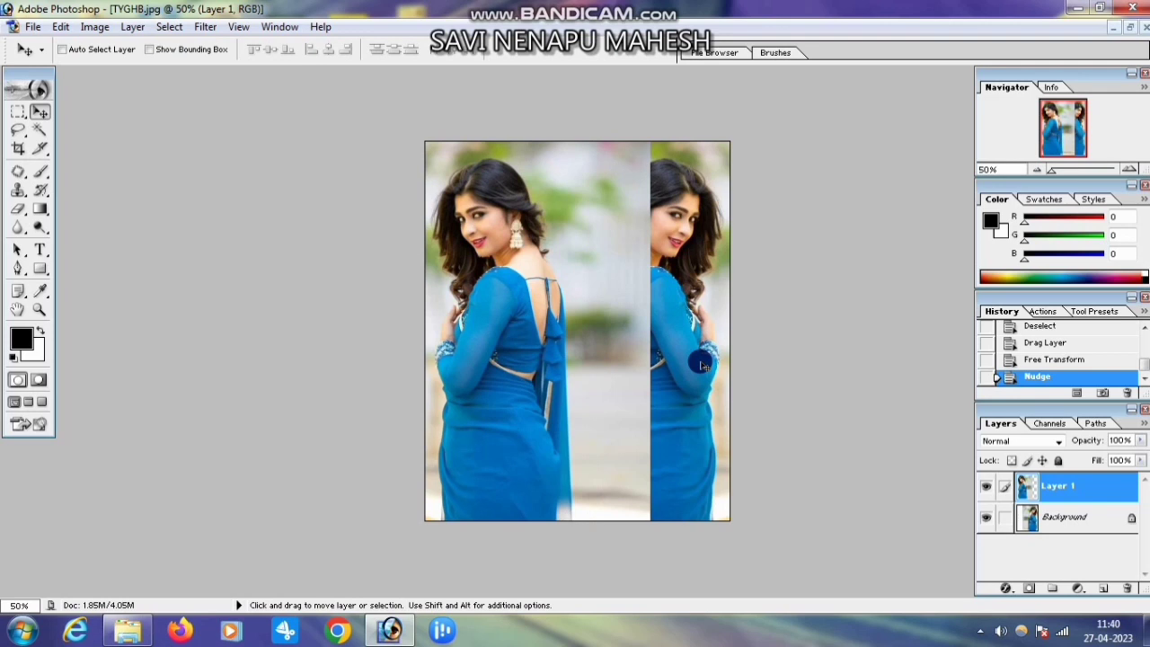
Step: Erase the right edge of Layer 1 with a soft 200 px Eraser brush to blend it into the woman on the Background layer
{"action": "left_click", "coordinate": [19, 210]}
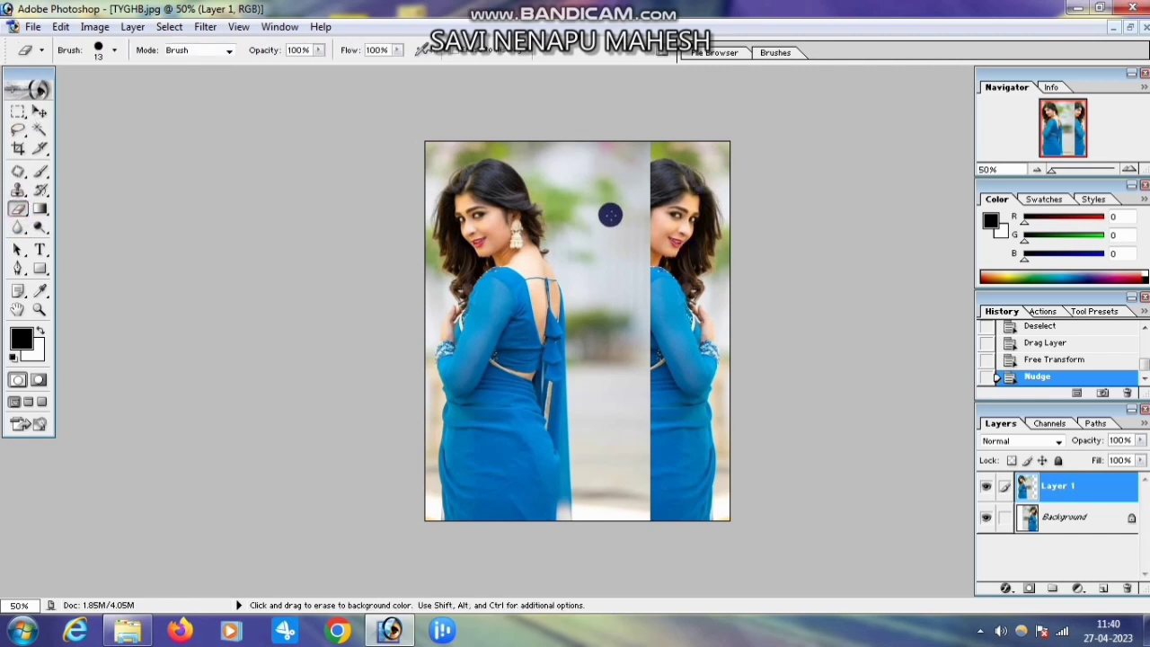
{"action": "right_click", "coordinate": [610, 215]}
{"action": "left_click_drag", "start_coordinate": [655, 239], "coordinate": [724, 239]}
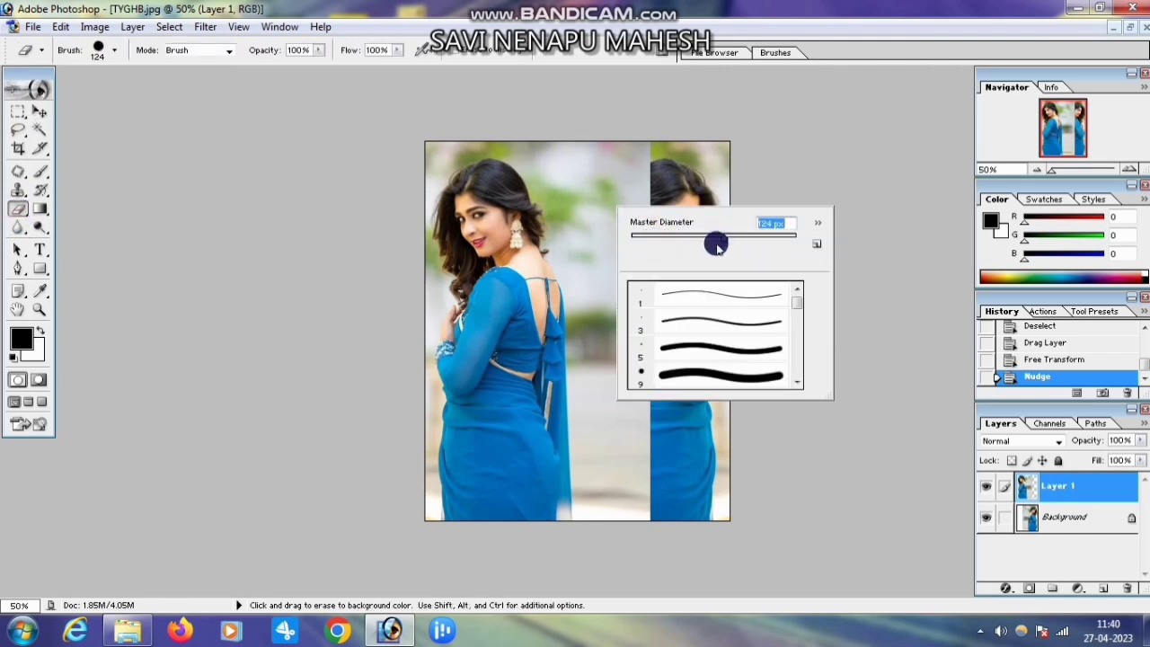
{"action": "scroll", "coordinate": [794, 329], "scroll_direction": "down", "scroll_amount": 2}
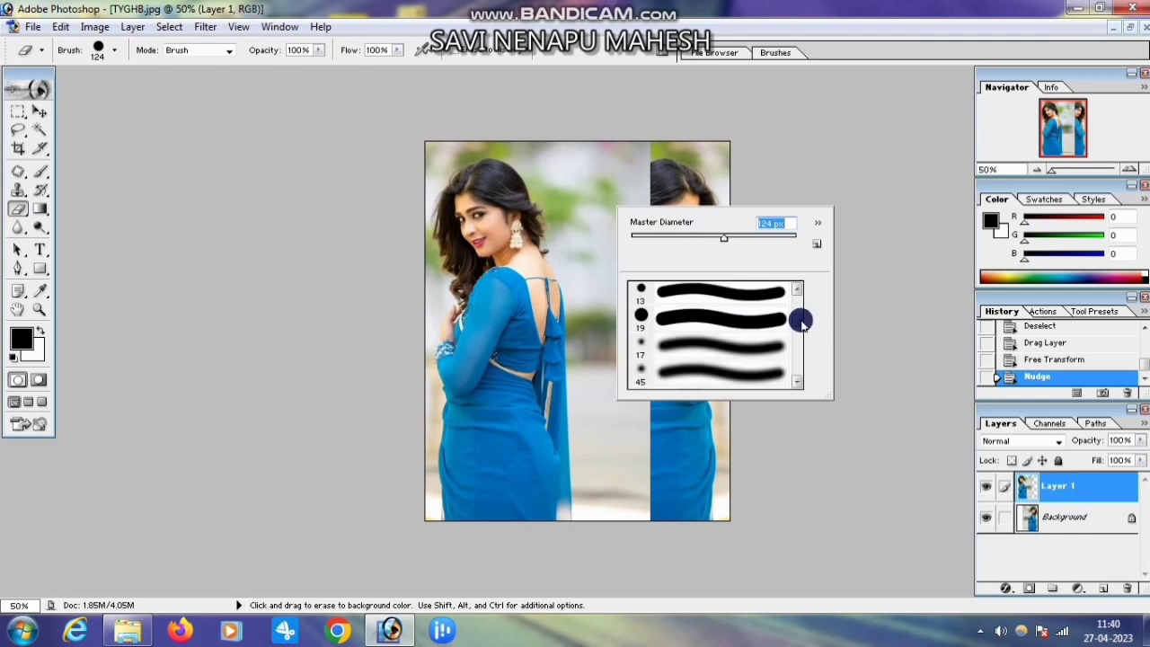
{"action": "scroll", "coordinate": [670, 356], "scroll_direction": "down", "scroll_amount": 5}
{"action": "left_click", "coordinate": [654, 292]}
{"action": "right_click", "coordinate": [620, 166]}
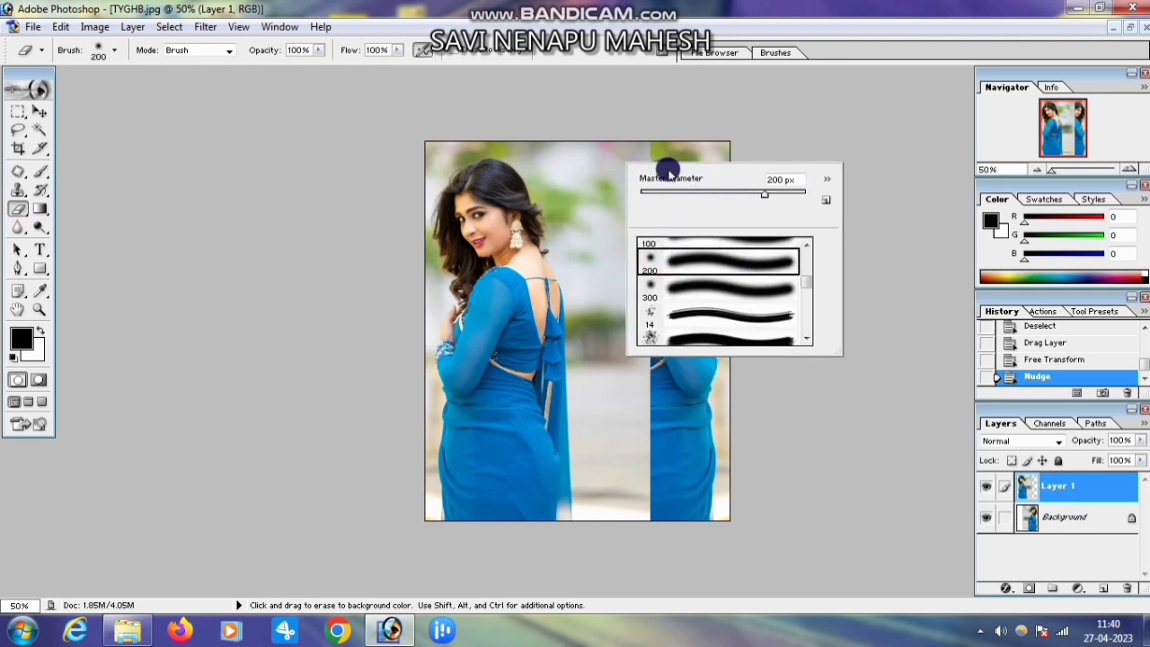
{"action": "mouse_move", "coordinate": [616, 133]}
{"action": "left_mouse_down"}
{"action": "mouse_move", "coordinate": [653, 300]}
{"action": "mouse_move", "coordinate": [657, 391]}
{"action": "mouse_move", "coordinate": [650, 500]}
{"action": "mouse_move", "coordinate": [639, 504]}
{"action": "mouse_move", "coordinate": [620, 416]}
{"action": "mouse_move", "coordinate": [622, 513]}
{"action": "mouse_move", "coordinate": [606, 513]}
{"action": "mouse_move", "coordinate": [619, 153]}
{"action": "mouse_move", "coordinate": [600, 169]}
{"action": "left_mouse_up"}
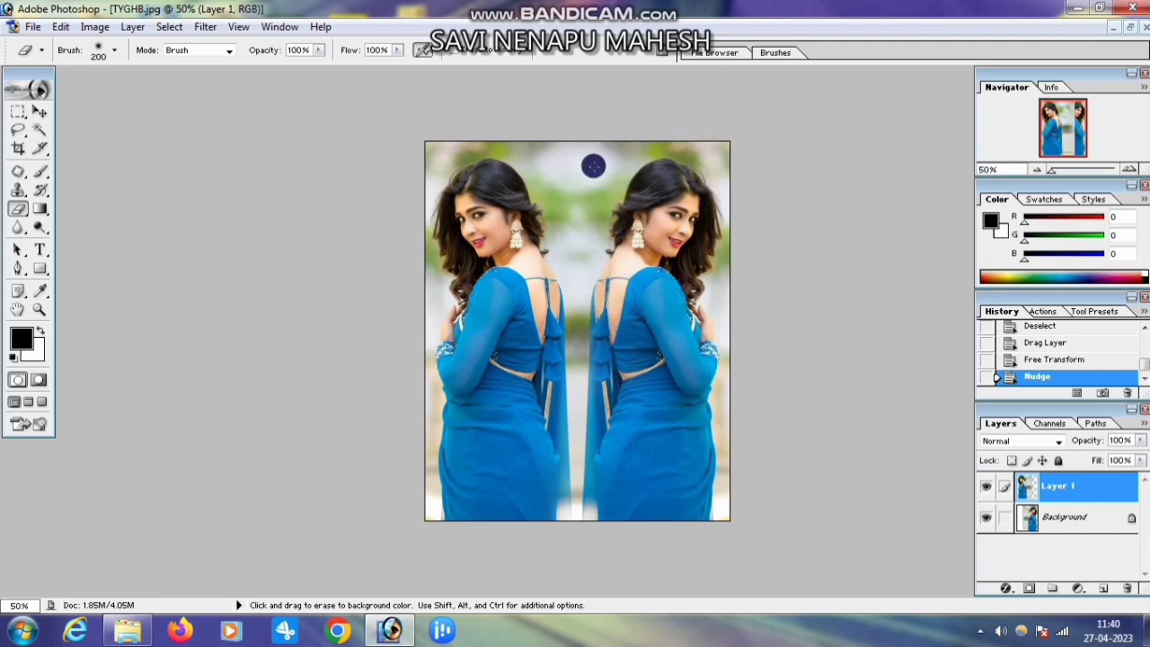
{"action": "mouse_move", "coordinate": [593, 165]}
{"action": "left_mouse_down"}
{"action": "mouse_move", "coordinate": [563, 159]}
{"action": "mouse_move", "coordinate": [522, 102]}
{"action": "left_mouse_up"}
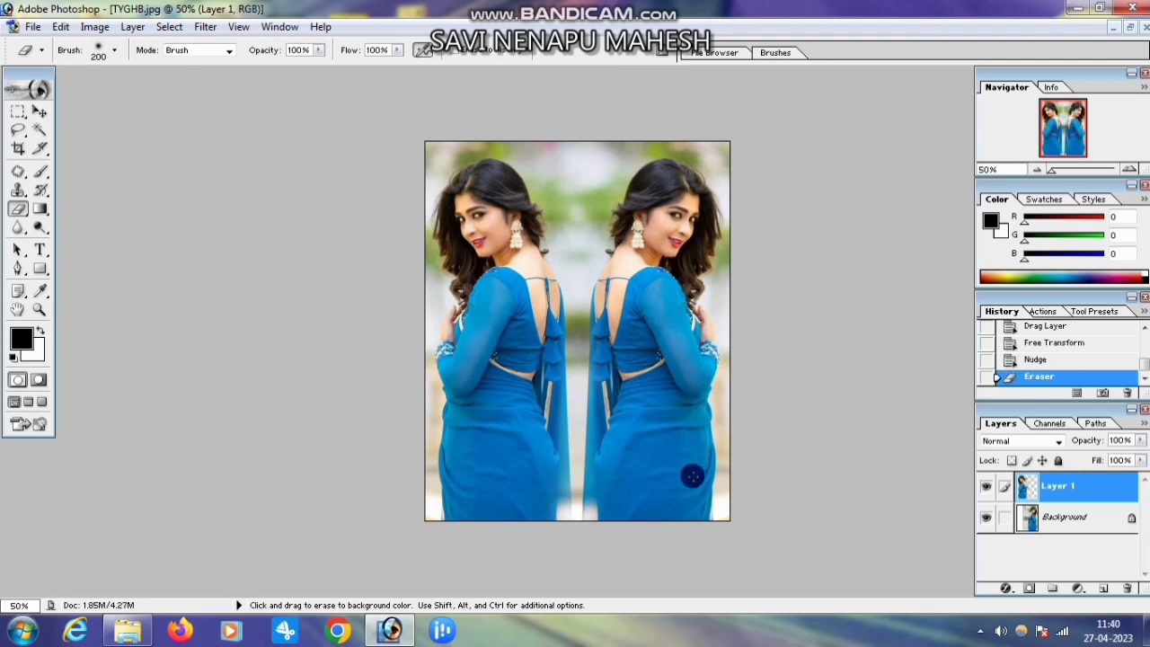
Step: Nudge Layer 1 slightly right to bring the two mirrored women closer together
{"action": "left_click", "coordinate": [42, 113]}
{"action": "right_click", "coordinate": [487, 303]}
{"action": "left_click", "coordinate": [518, 318]}
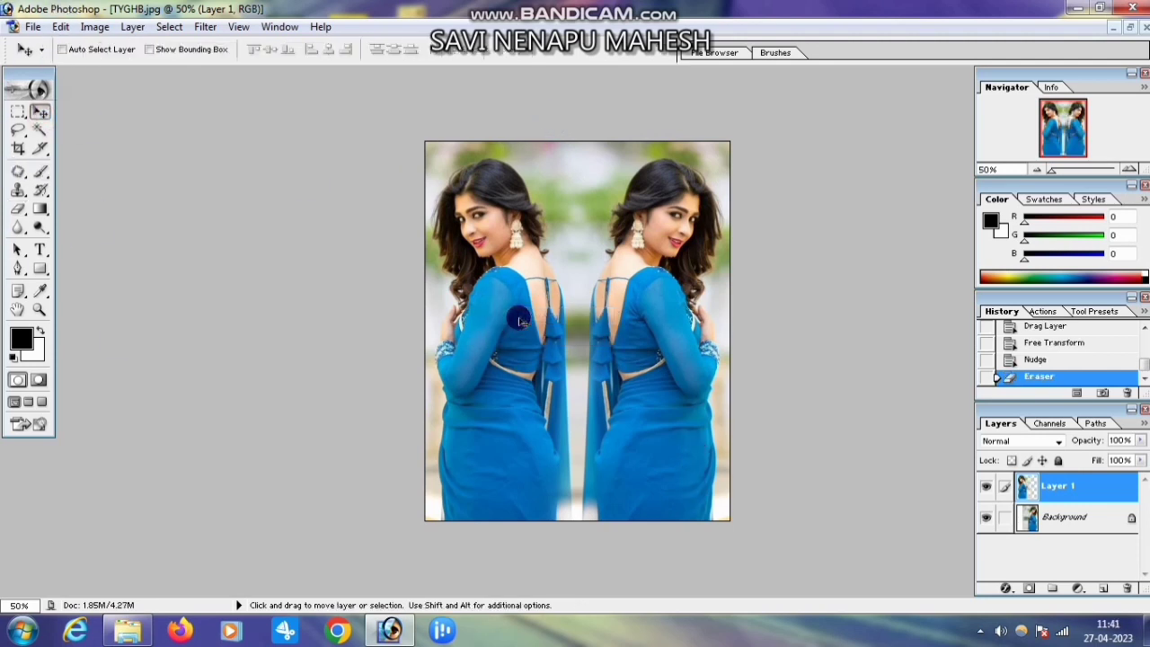
{"action": "key", "text": "shift+Right"}
{"action": "key", "text": "shift+Right"}
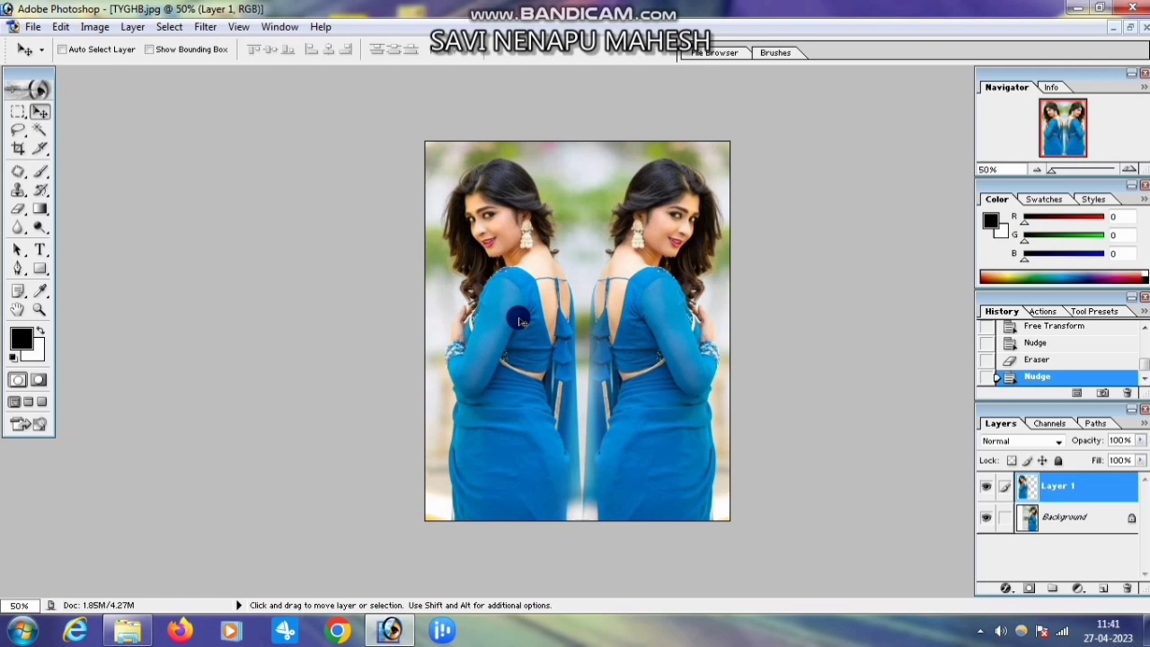
{"action": "key", "text": "shift+Left"}
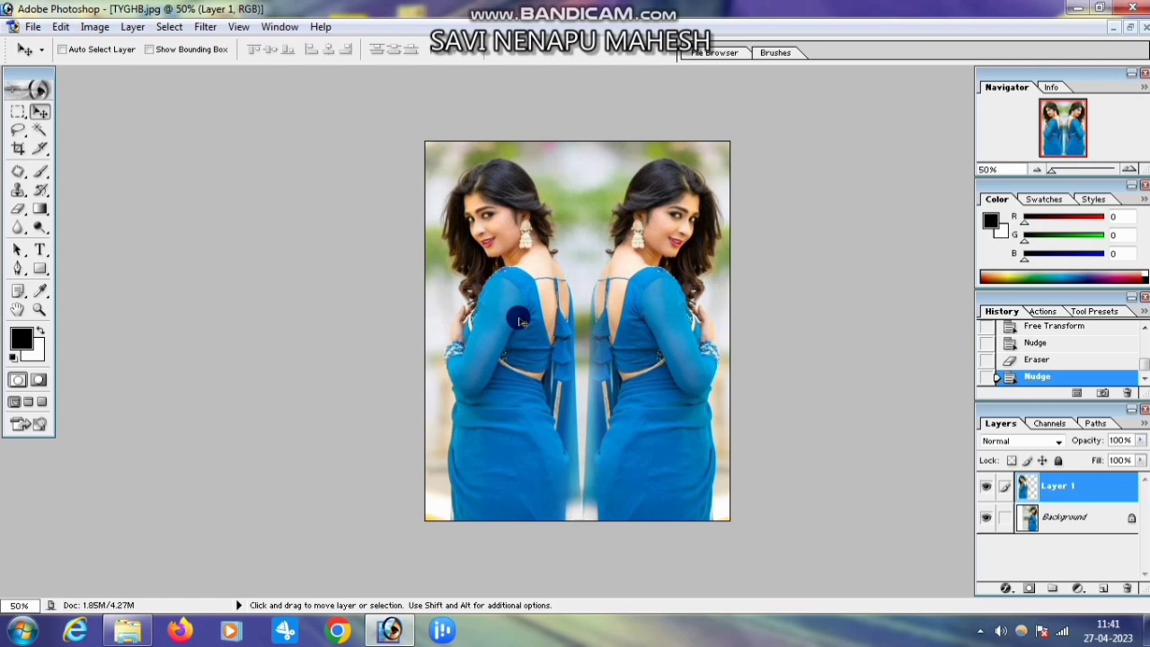
Step: Select the Background layer under the right-hand woman and try to nudge it left
{"action": "right_click", "coordinate": [650, 323]}
{"action": "left_click", "coordinate": [690, 333]}
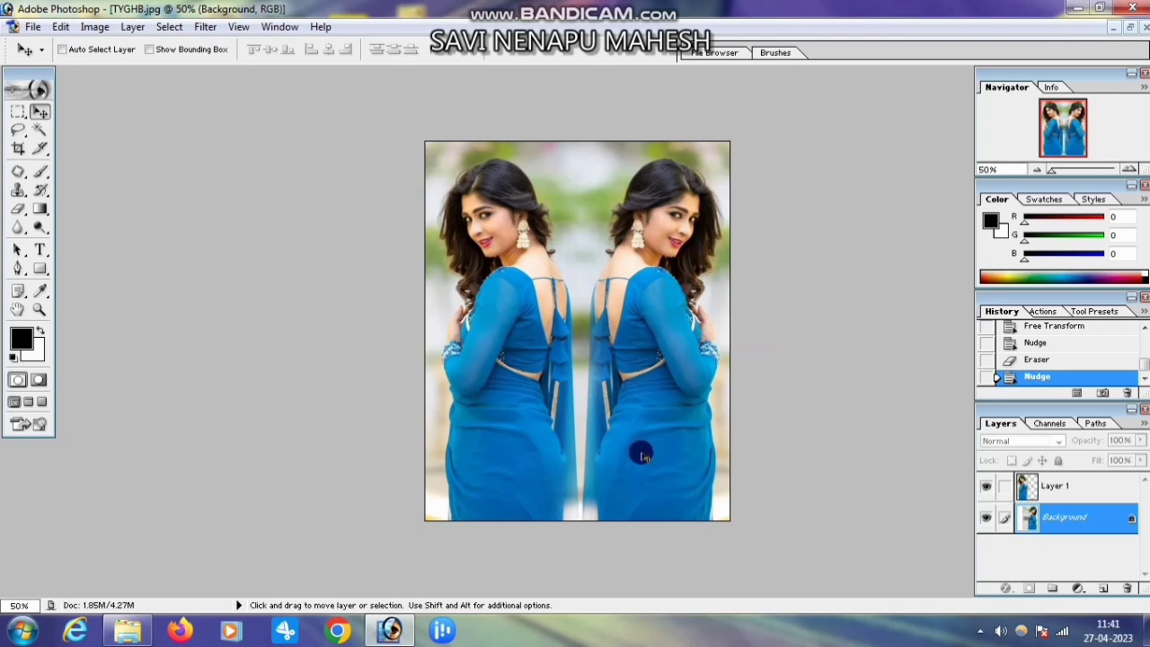
{"action": "key", "text": "shift+Left"}
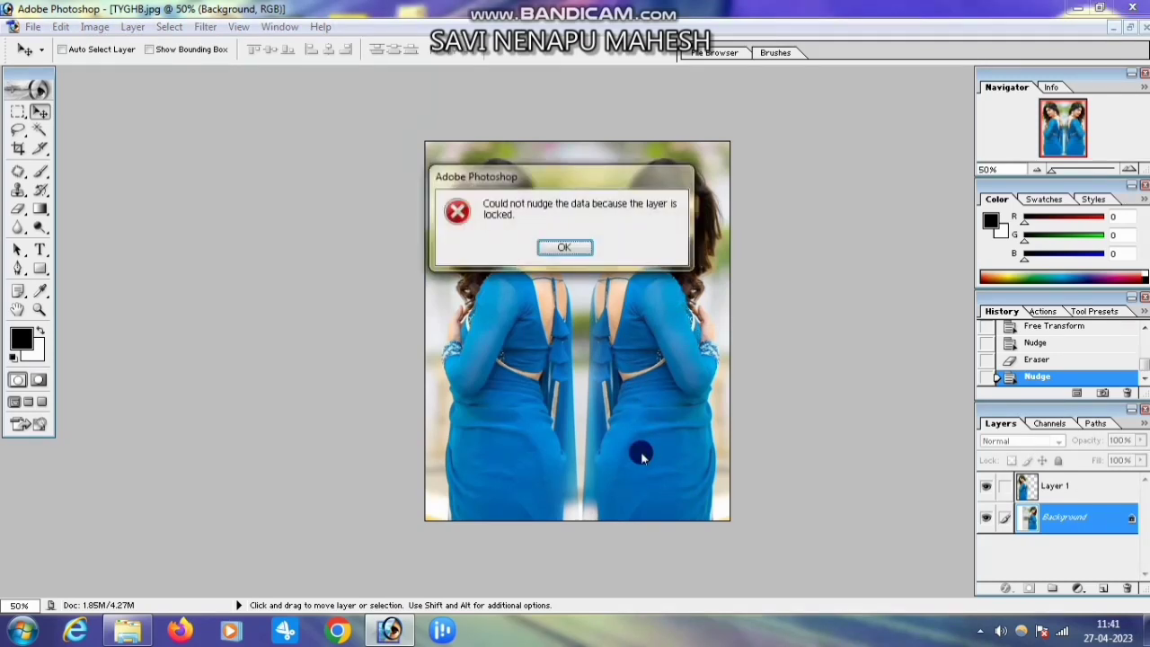
{"action": "left_click", "coordinate": [561, 250]}
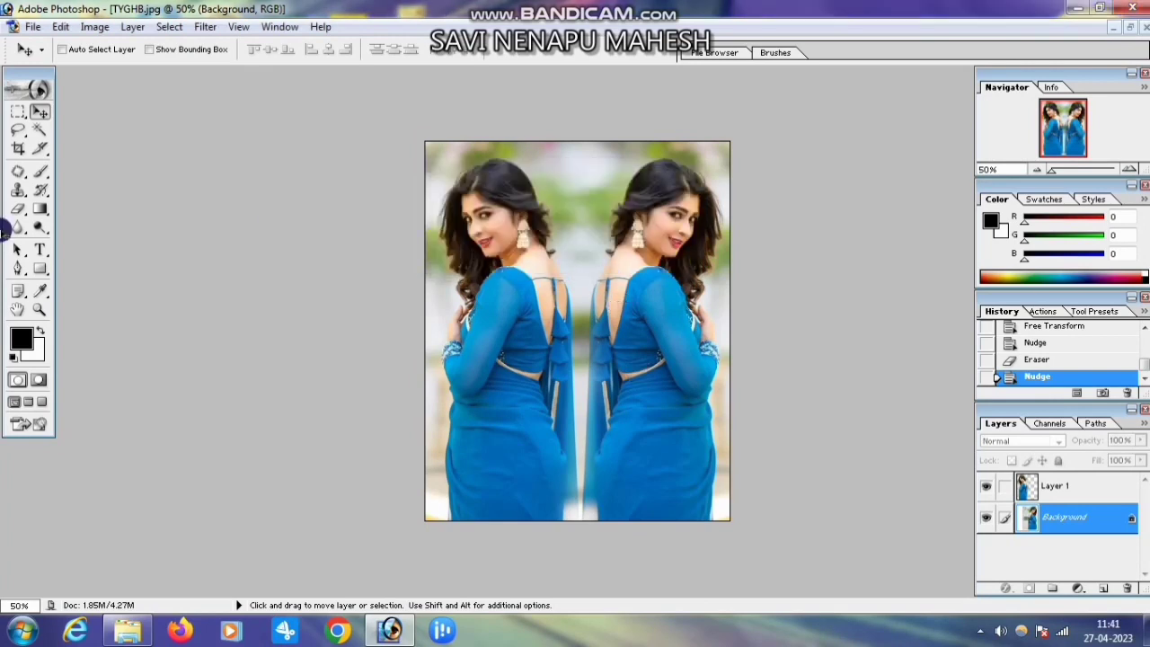
Step: Save a copy of the mirrored double portrait in the ff folder as TYGHB copy.jpg in JPEG format
{"action": "left_click", "coordinate": [39, 309]}
{"action": "left_click", "coordinate": [65, 49]}
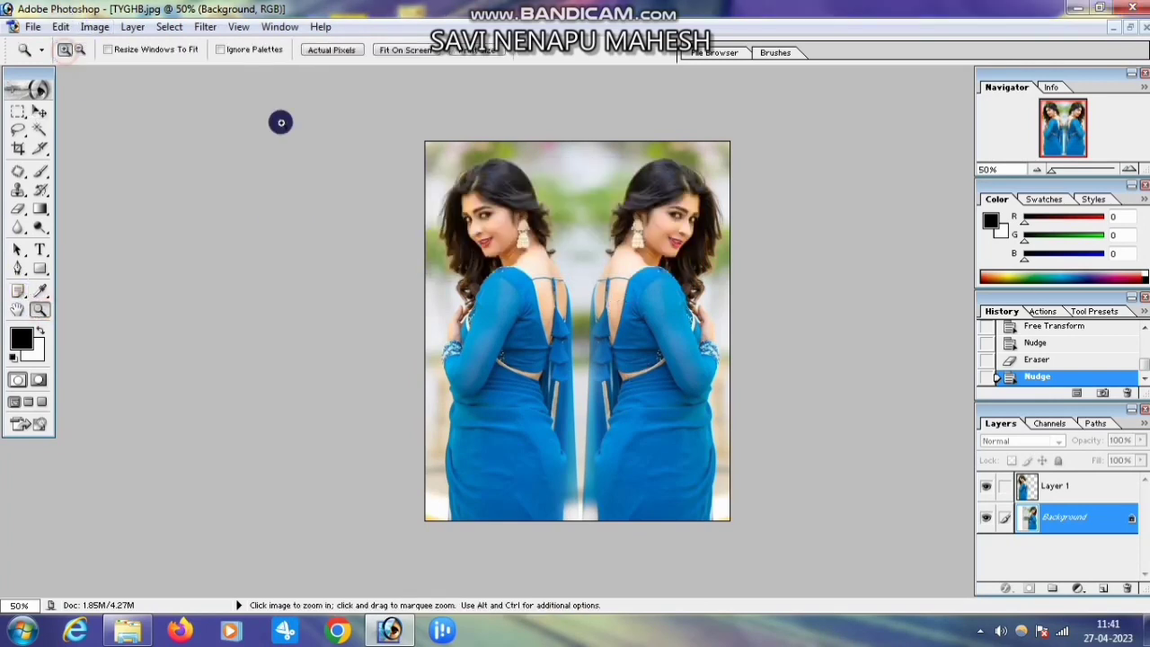
{"action": "left_click", "coordinate": [662, 259]}
{"action": "left_click", "coordinate": [662, 260]}
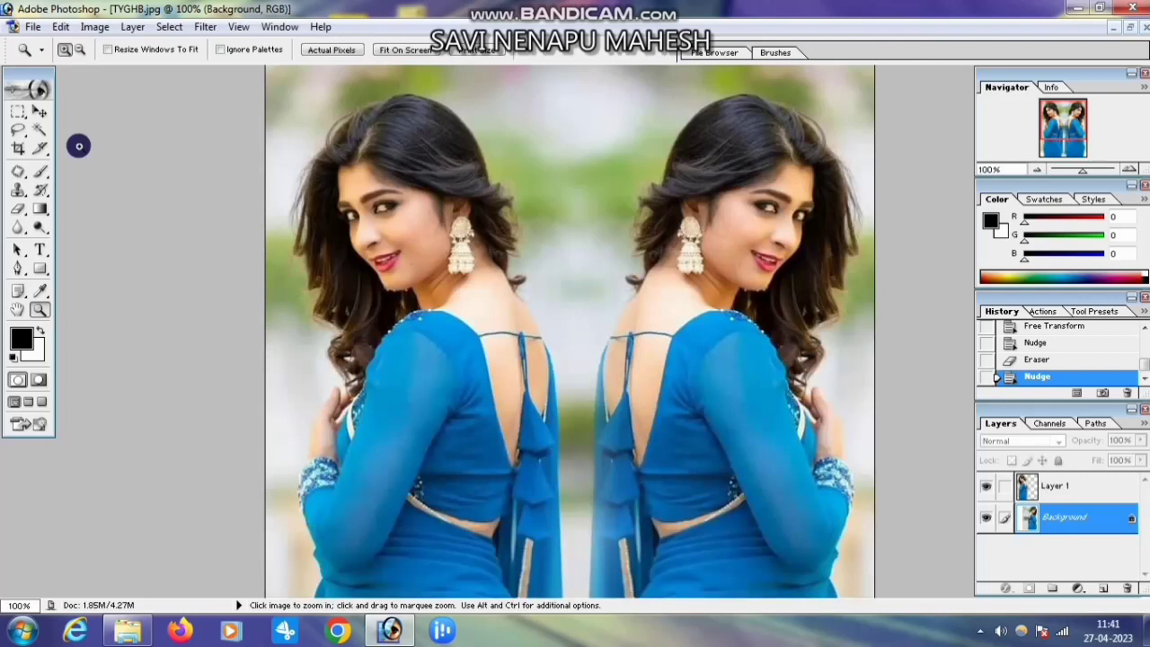
{"action": "left_click", "coordinate": [32, 26]}
{"action": "left_click", "coordinate": [57, 184]}
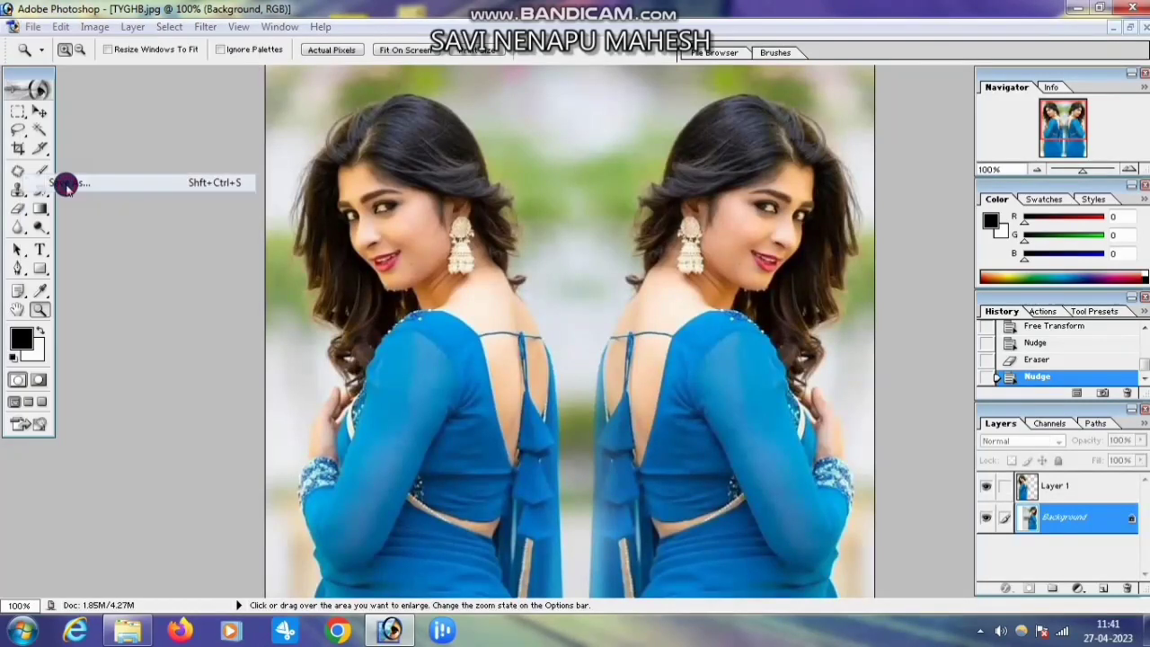
{"action": "left_click", "coordinate": [575, 353]}
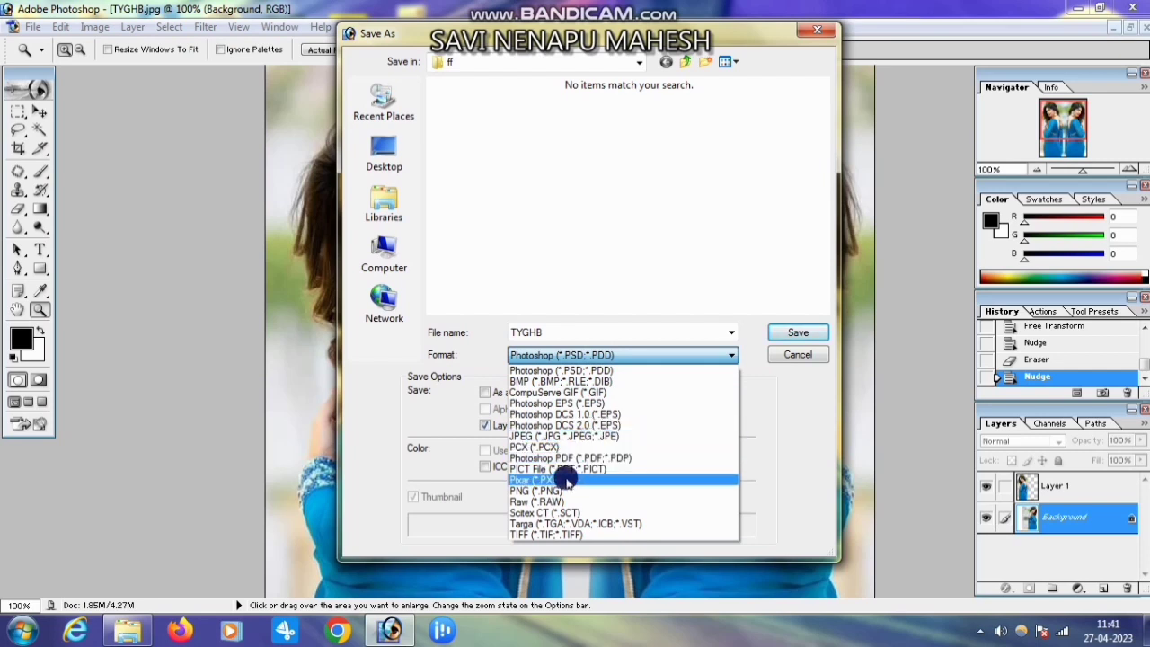
{"action": "left_click", "coordinate": [543, 436]}
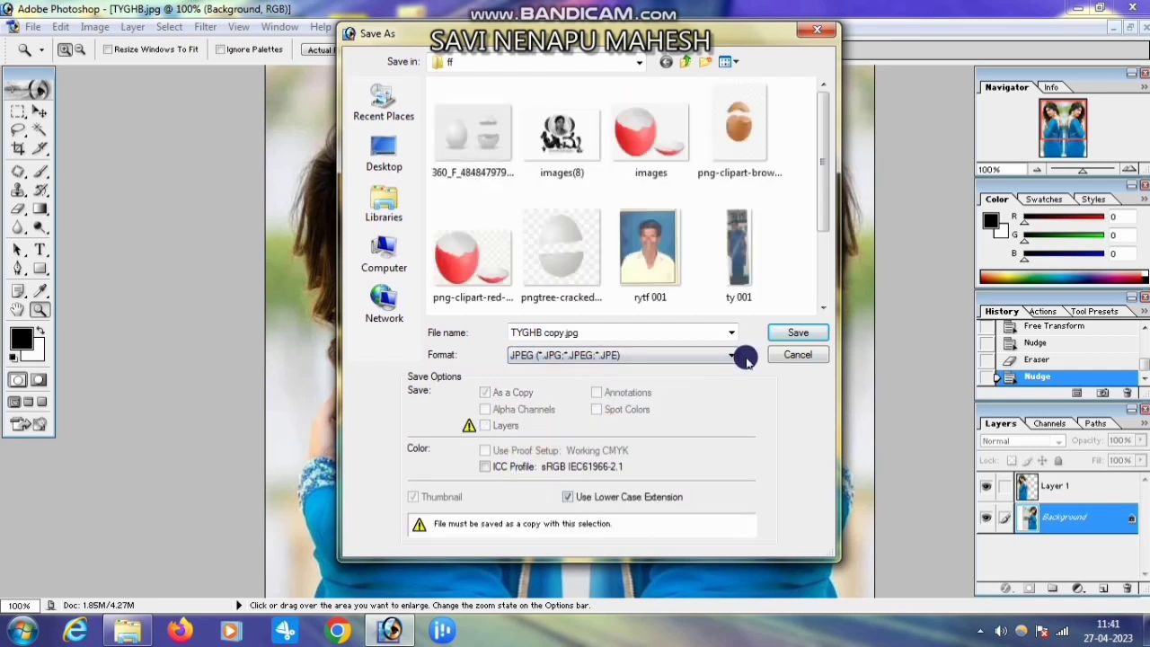
{"action": "left_click", "coordinate": [793, 331]}
{"action": "left_click", "coordinate": [698, 201]}
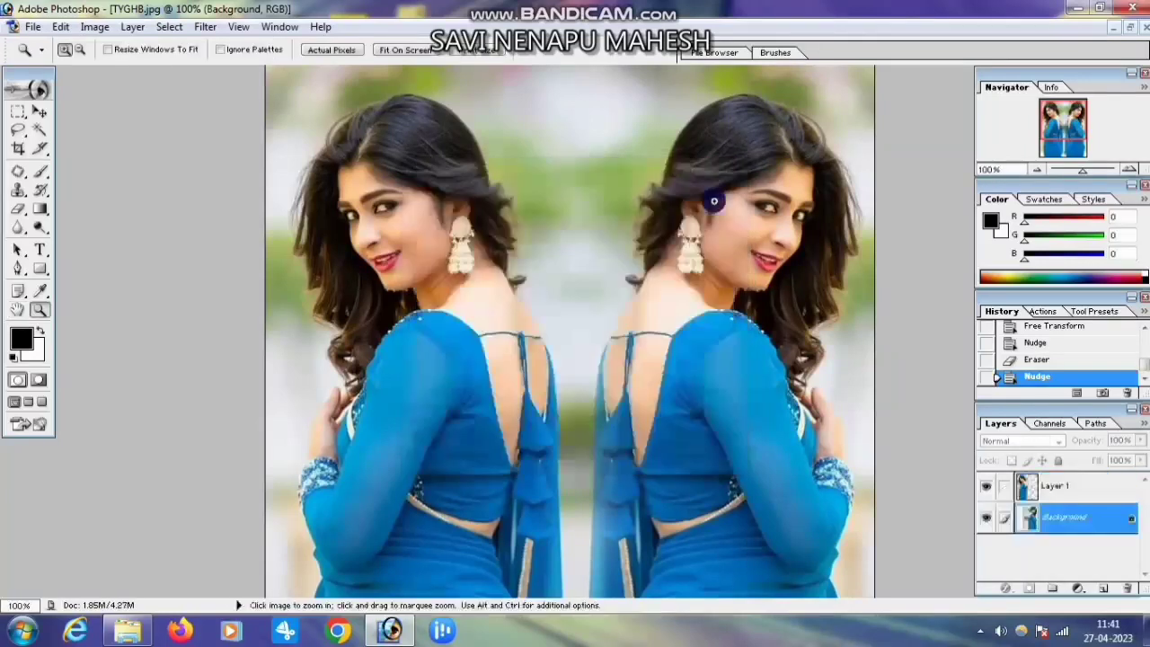
Step: Close the TYGHB copy and TYGHB.jpg images without saving their changes
{"action": "scroll", "coordinate": [922, 197], "scroll_direction": "down", "scroll_amount": 5}
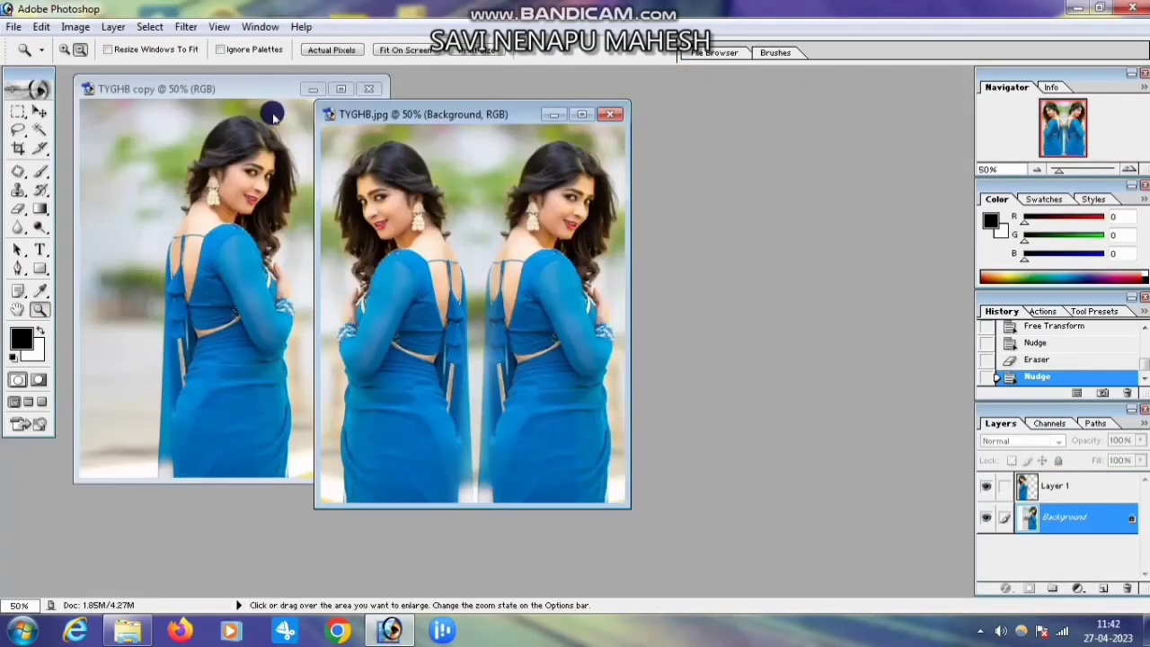
{"action": "left_click", "coordinate": [274, 117]}
{"action": "left_click", "coordinate": [368, 88]}
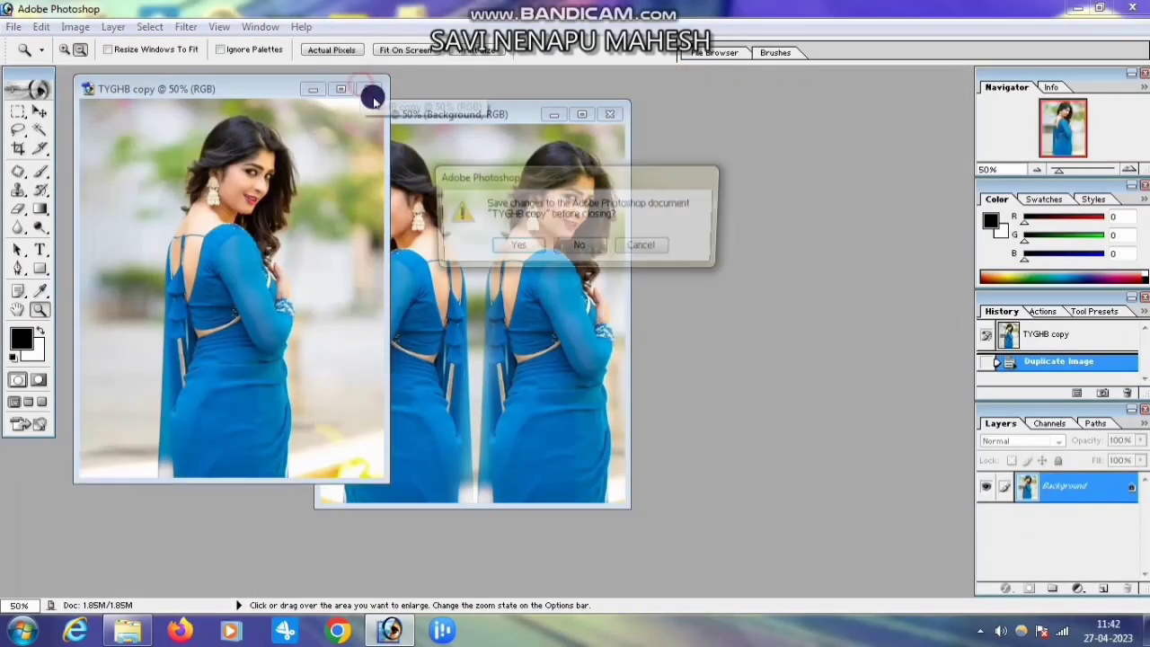
{"action": "left_click", "coordinate": [580, 247]}
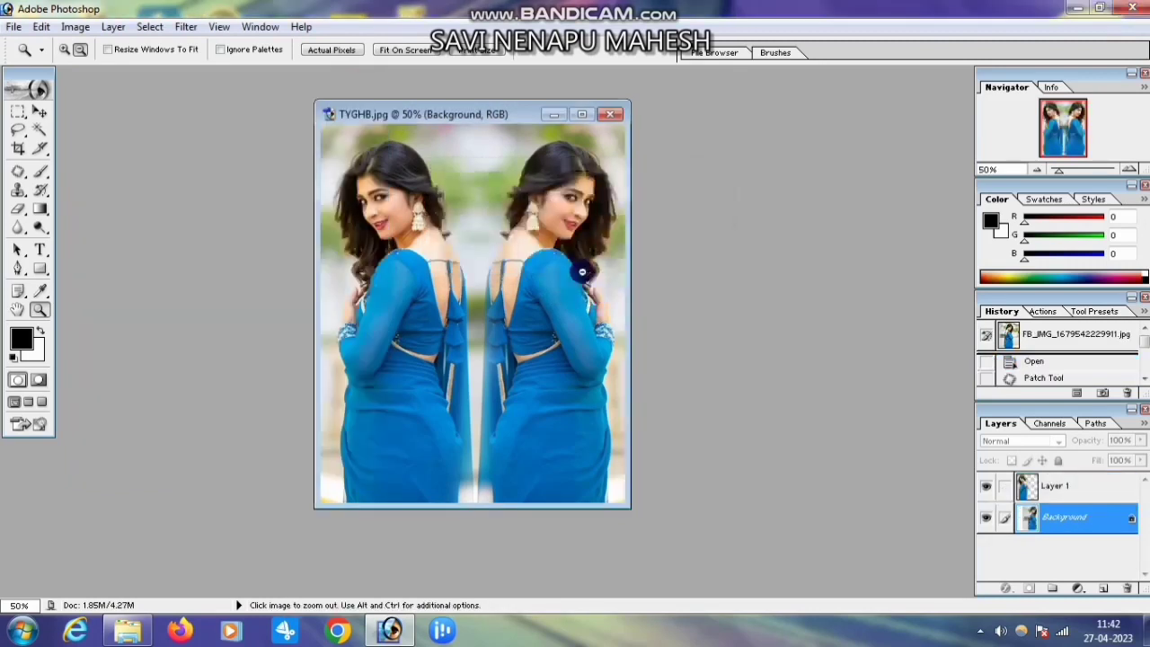
{"action": "left_click", "coordinate": [610, 114]}
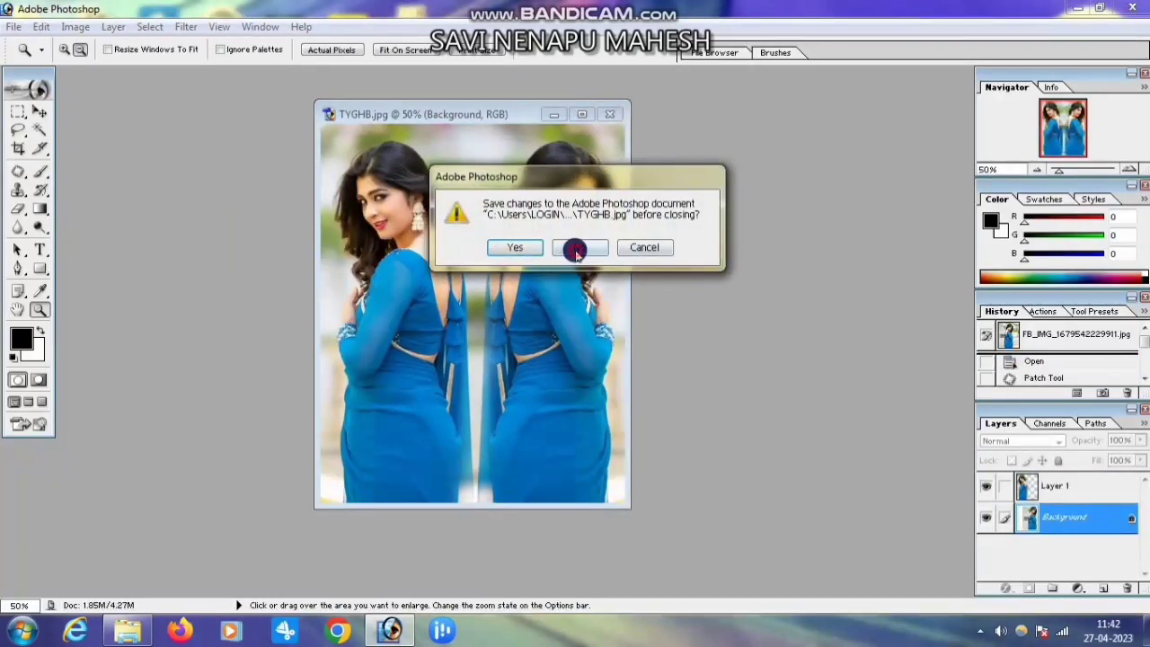
{"action": "left_click", "coordinate": [577, 248]}
Step: Switch to the desktop and view the picture 6 in the image viewer
{"action": "left_click", "coordinate": [1076, 8]}
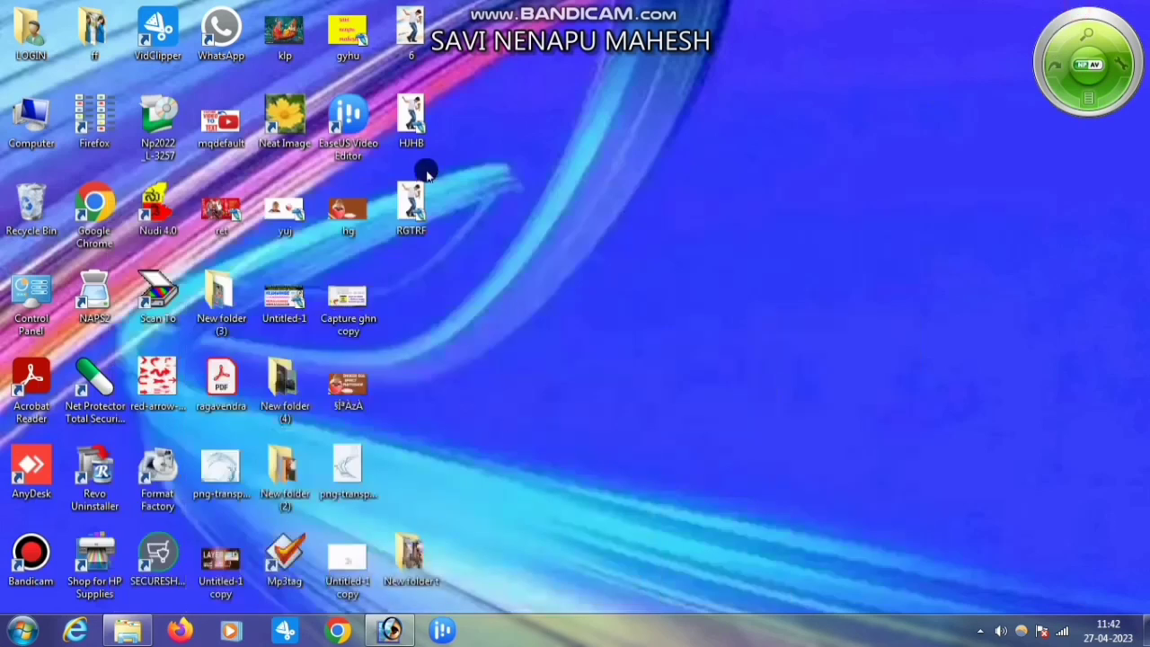
{"action": "double_click", "coordinate": [406, 41]}
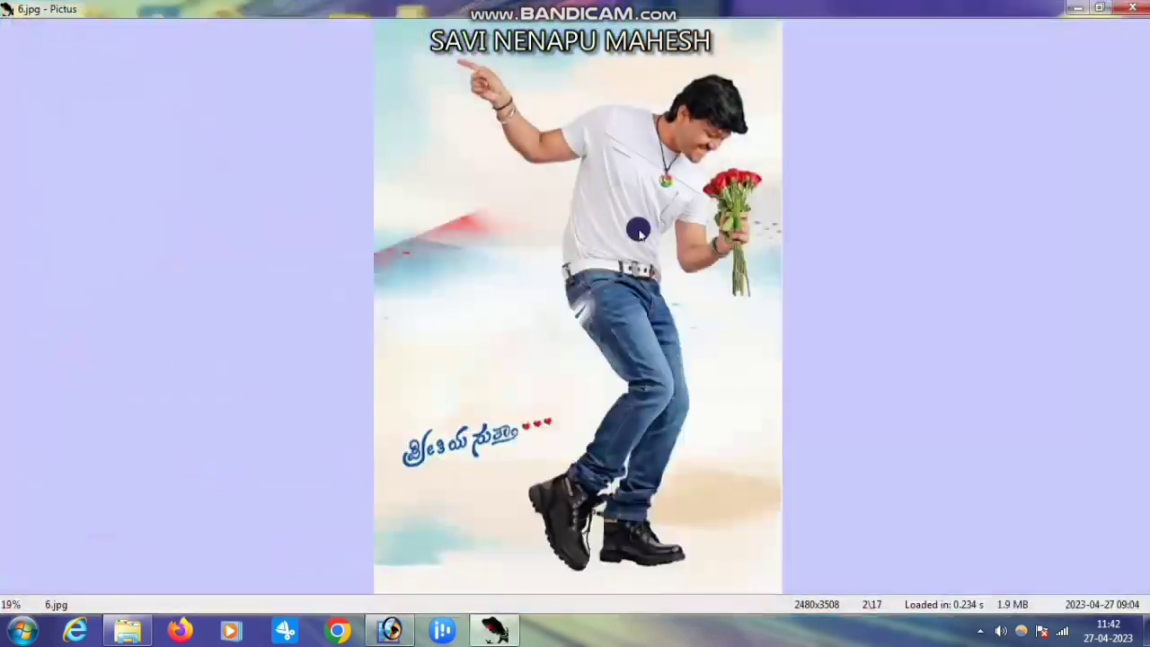
{"action": "left_click", "coordinate": [1143, 7]}
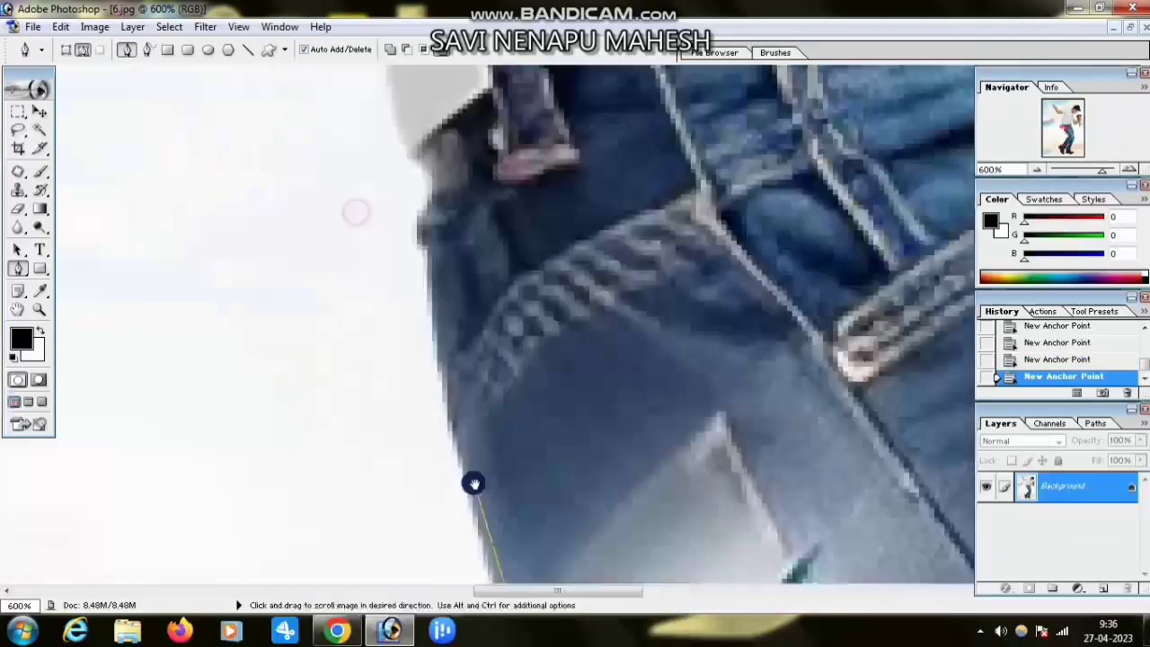
Step: Trace a Pen tool path along the man's jeans and pointing hand in 6.jpg, stepping back over the last few anchor points
{"action": "mouse_move", "coordinate": [473, 483]}
{"action": "left_mouse_down"}
{"action": "mouse_move", "coordinate": [555, 249]}
{"action": "mouse_move", "coordinate": [640, 465]}
{"action": "left_mouse_up"}
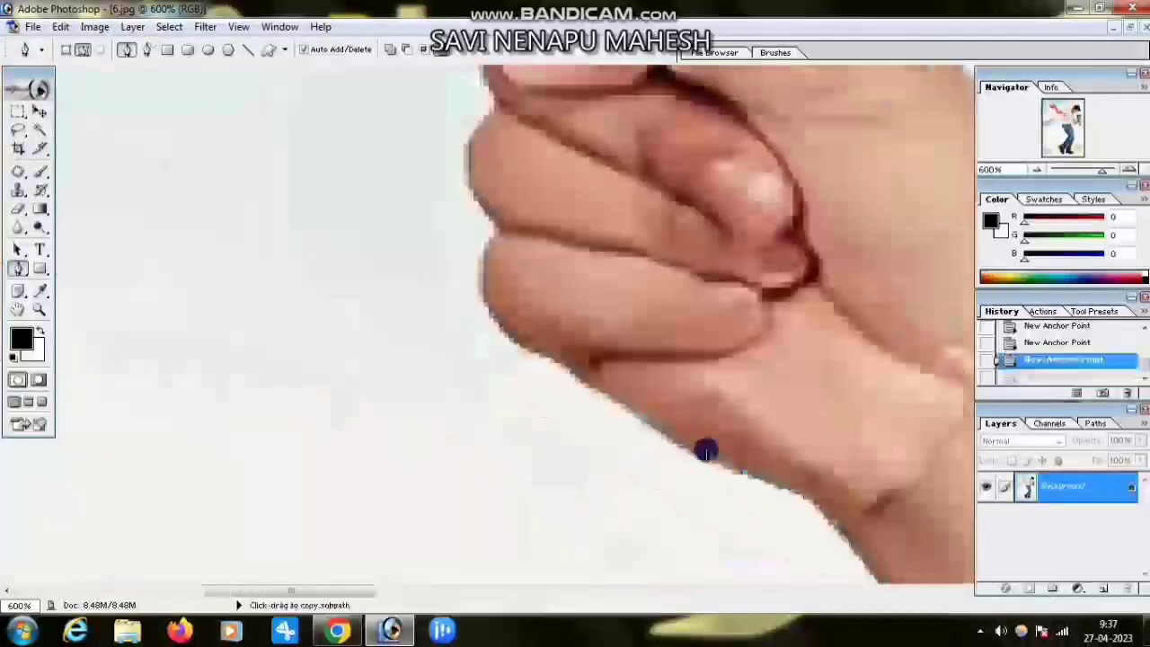
{"action": "mouse_move", "coordinate": [670, 272]}
{"action": "left_mouse_down"}
{"action": "mouse_move", "coordinate": [670, 483]}
{"action": "mouse_move", "coordinate": [400, 177]}
{"action": "left_mouse_up"}
{"action": "left_click", "coordinate": [488, 221]}
{"action": "mouse_move", "coordinate": [488, 221]}
{"action": "left_mouse_down"}
{"action": "mouse_move", "coordinate": [125, 207]}
{"action": "mouse_move", "coordinate": [455, 177]}
{"action": "mouse_move", "coordinate": [491, 247]}
{"action": "left_mouse_up"}
{"action": "key", "text": "ctrl+minus"}
{"action": "key", "text": "ctrl+alt+z"}
{"action": "key", "text": "ctrl+alt+z"}
{"action": "key", "text": "ctrl+alt+z"}
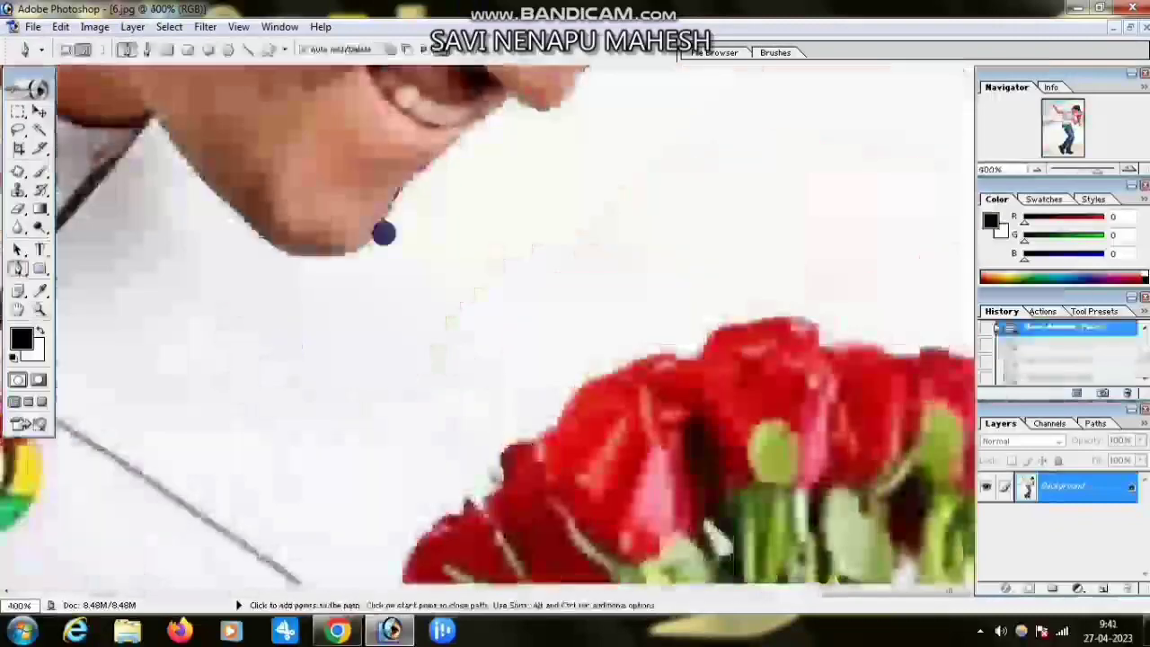
Step: Continue the Pen tool path around the man's chin and the red rose bouquet
{"action": "left_click_drag", "start_coordinate": [726, 180], "coordinate": [736, 161]}
{"action": "left_click", "coordinate": [745, 249]}
{"action": "left_click", "coordinate": [567, 462]}
{"action": "mouse_move", "coordinate": [376, 290]}
{"action": "left_mouse_down"}
{"action": "mouse_move", "coordinate": [330, 305]}
{"action": "mouse_move", "coordinate": [318, 551]}
{"action": "mouse_move", "coordinate": [441, 334]}
{"action": "left_mouse_up"}
{"action": "left_click", "coordinate": [334, 327]}
{"action": "left_click", "coordinate": [362, 220]}
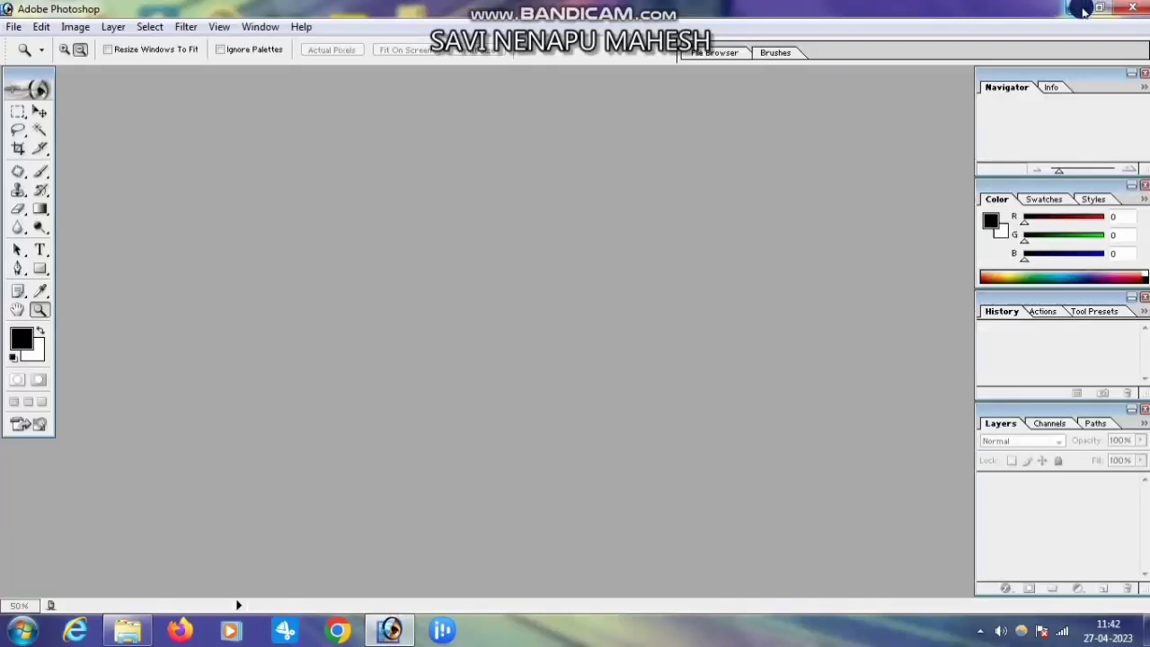
Step: Open RGTRF.psd from the desktop in Photoshop and move its window to the middle of the workspace
{"action": "left_click", "coordinate": [1083, 10]}
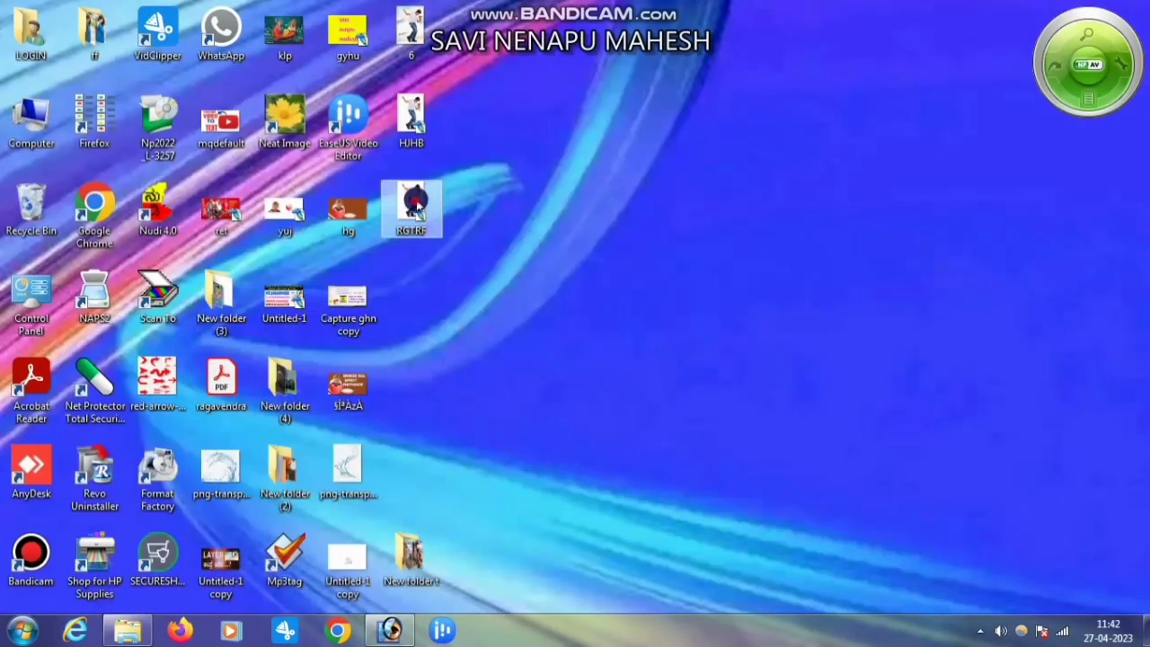
{"action": "left_click_drag", "start_coordinate": [416, 204], "coordinate": [495, 246]}
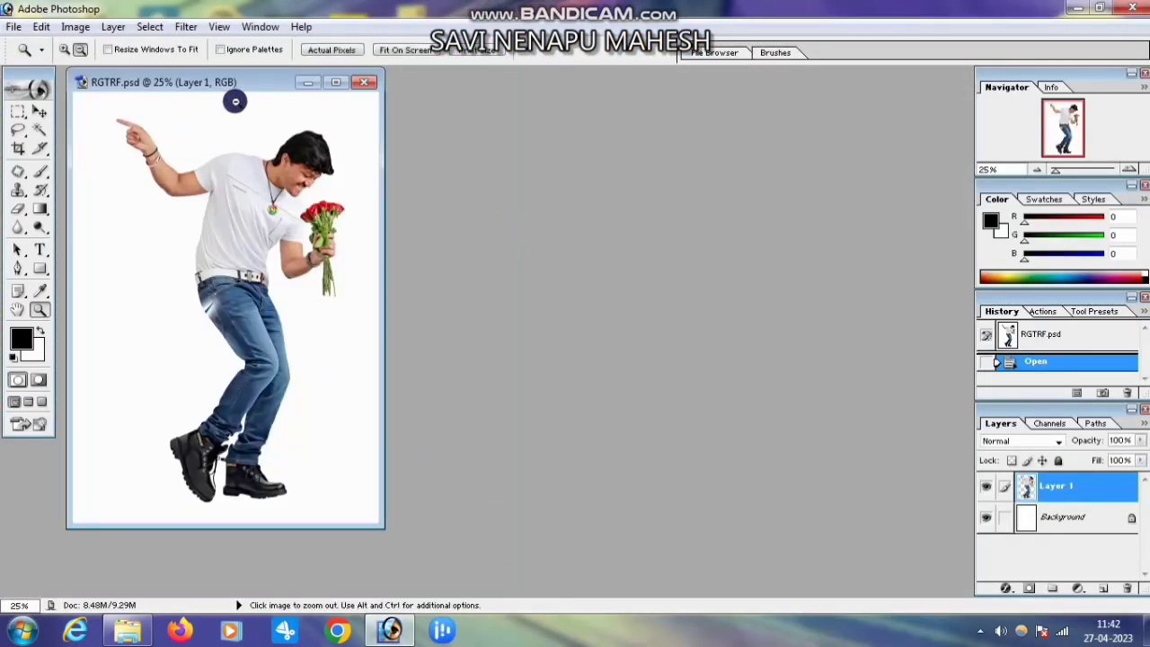
{"action": "left_click_drag", "start_coordinate": [253, 83], "coordinate": [552, 142]}
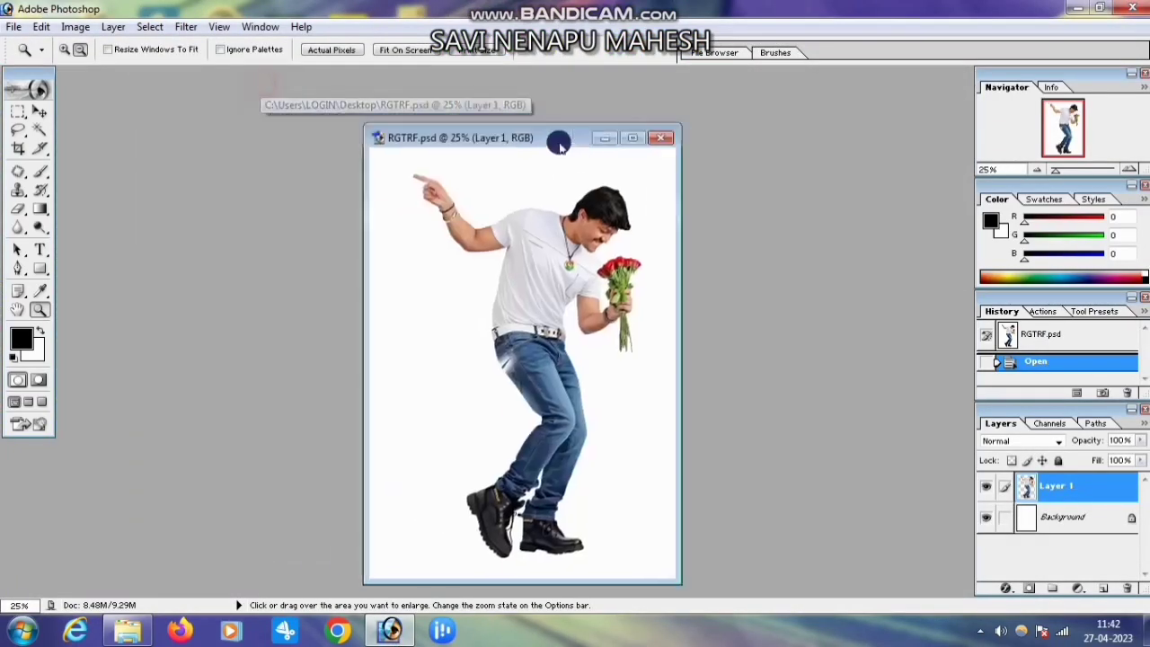
Step: Move the cut-out man on Layer 1 slightly right and down, and shift the RGTRF.psd window aside
{"action": "left_click", "coordinate": [39, 111]}
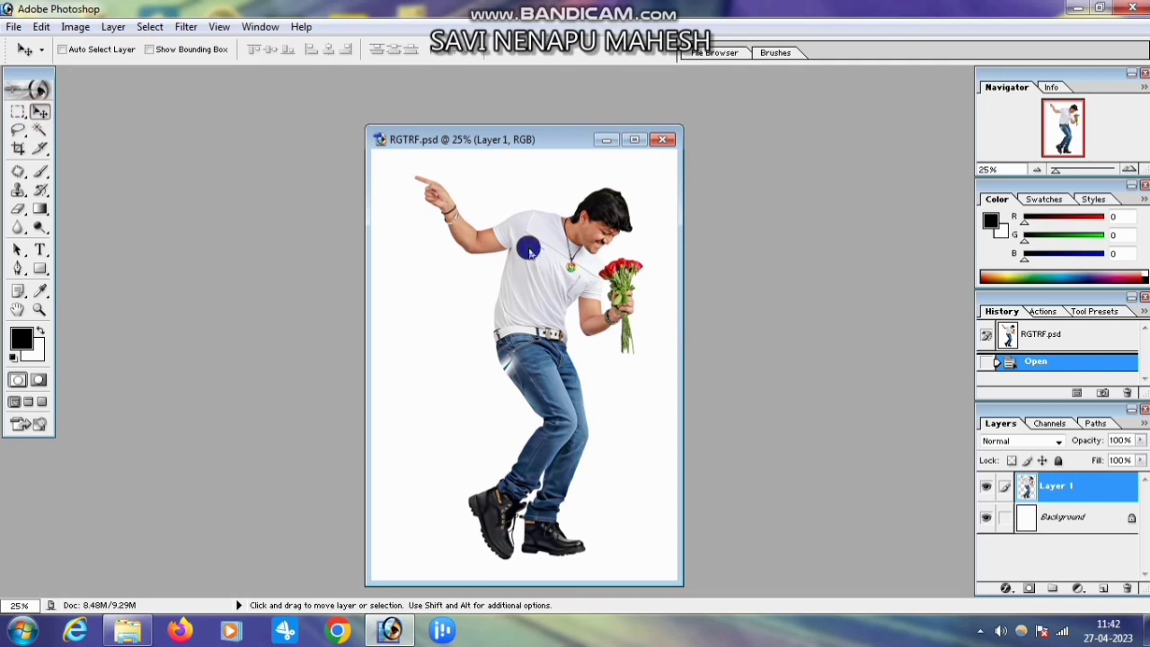
{"action": "mouse_move", "coordinate": [521, 261]}
{"action": "left_mouse_down"}
{"action": "mouse_move", "coordinate": [552, 297]}
{"action": "mouse_move", "coordinate": [526, 280]}
{"action": "left_mouse_up"}
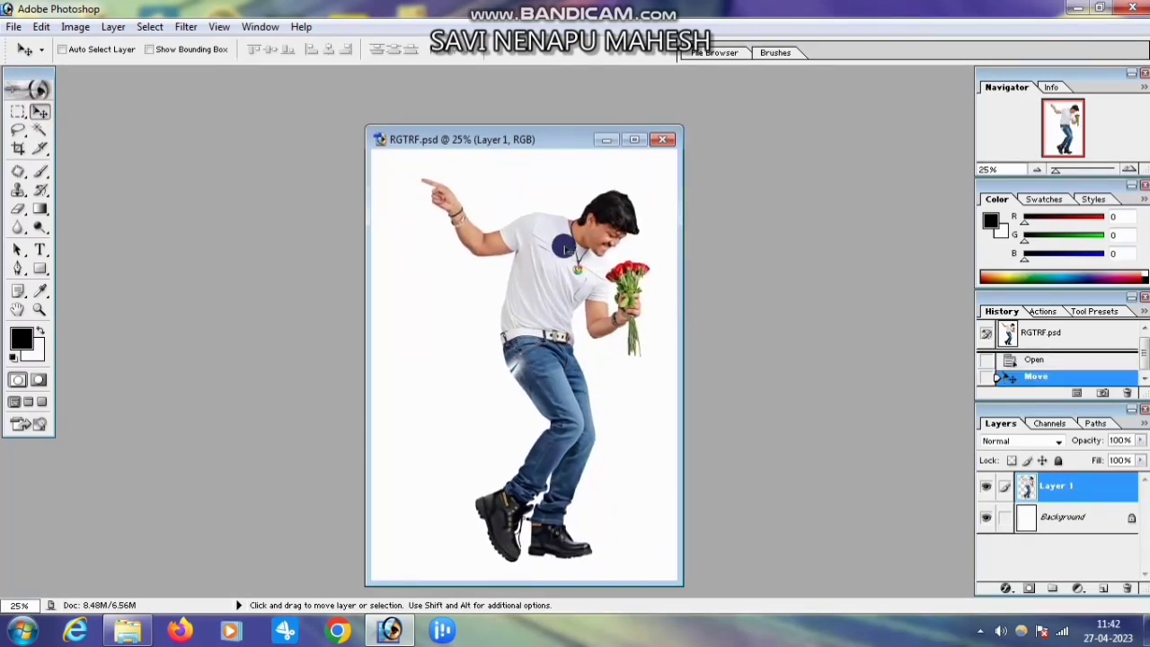
{"action": "left_click_drag", "start_coordinate": [537, 139], "coordinate": [721, 134]}
Step: Create a new white RGB document with the 1280 x 720 HDTV 720P preset and maximize its window
{"action": "left_click", "coordinate": [14, 26]}
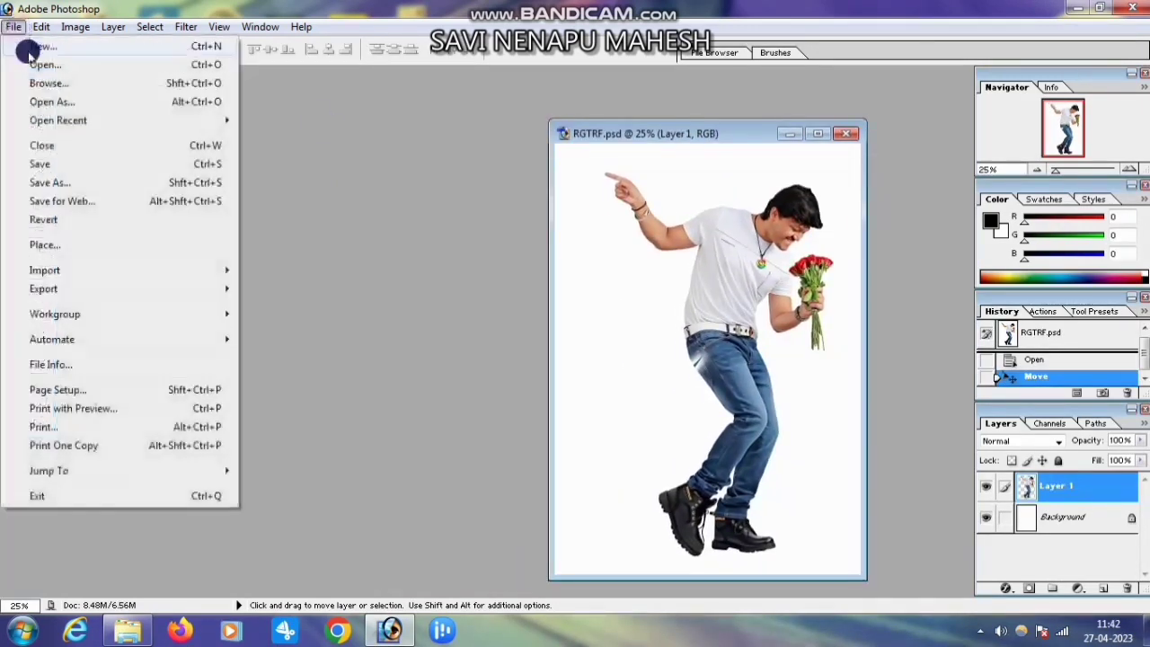
{"action": "left_click", "coordinate": [36, 47]}
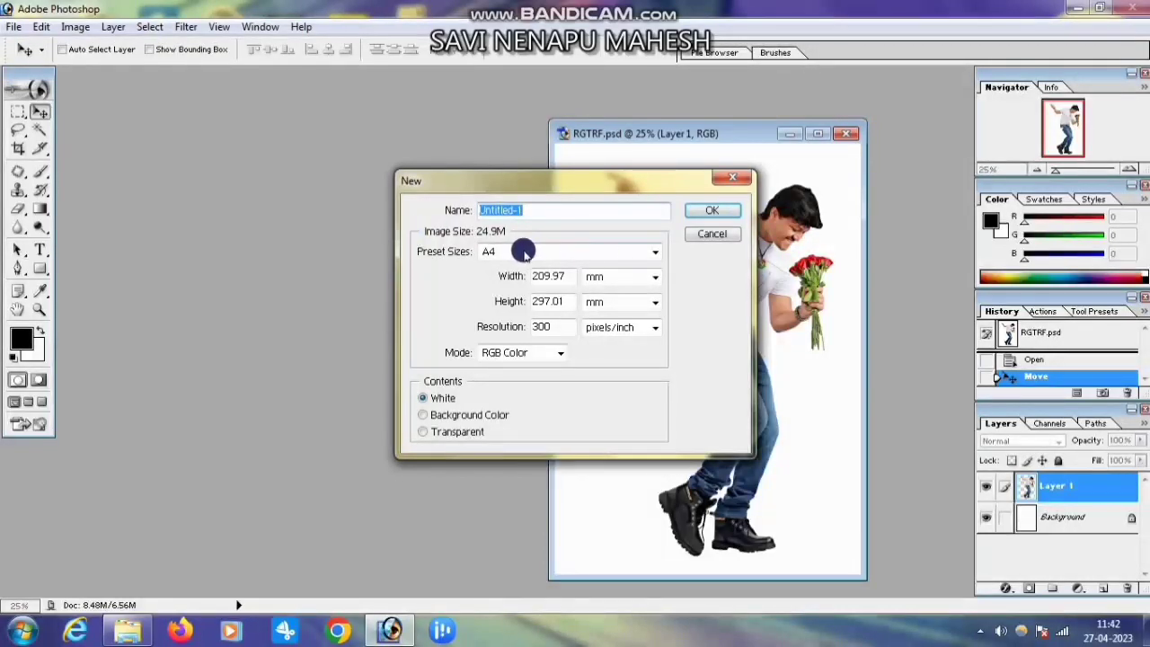
{"action": "left_click", "coordinate": [526, 252]}
{"action": "left_click", "coordinate": [544, 300]}
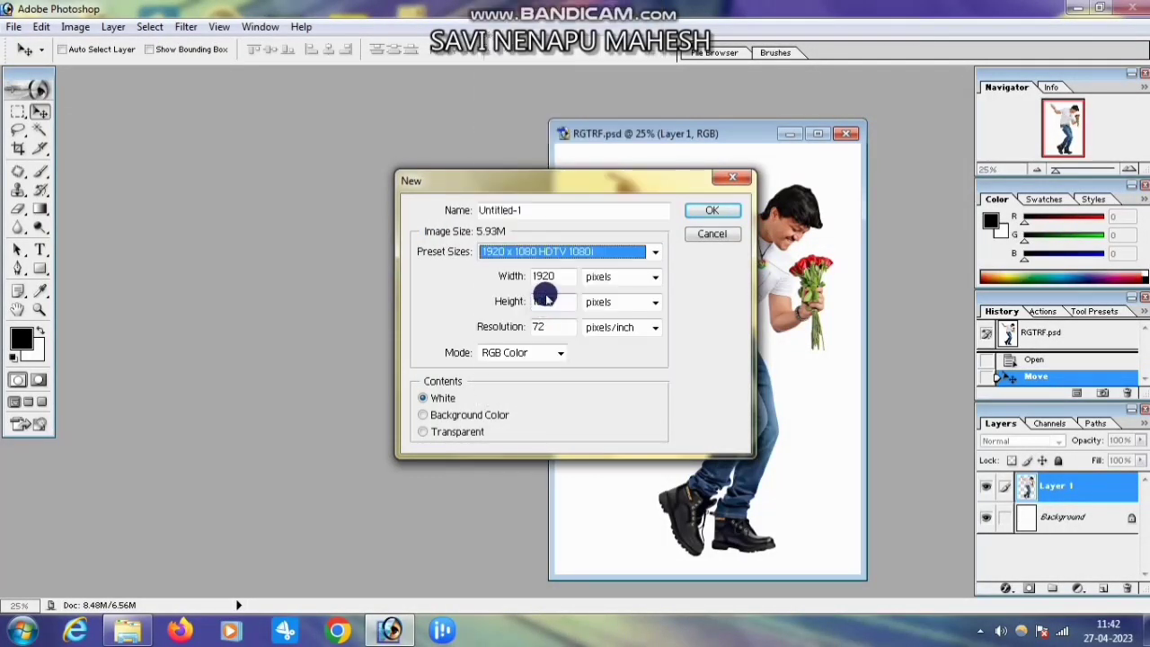
{"action": "left_click", "coordinate": [547, 252]}
{"action": "left_click", "coordinate": [539, 289]}
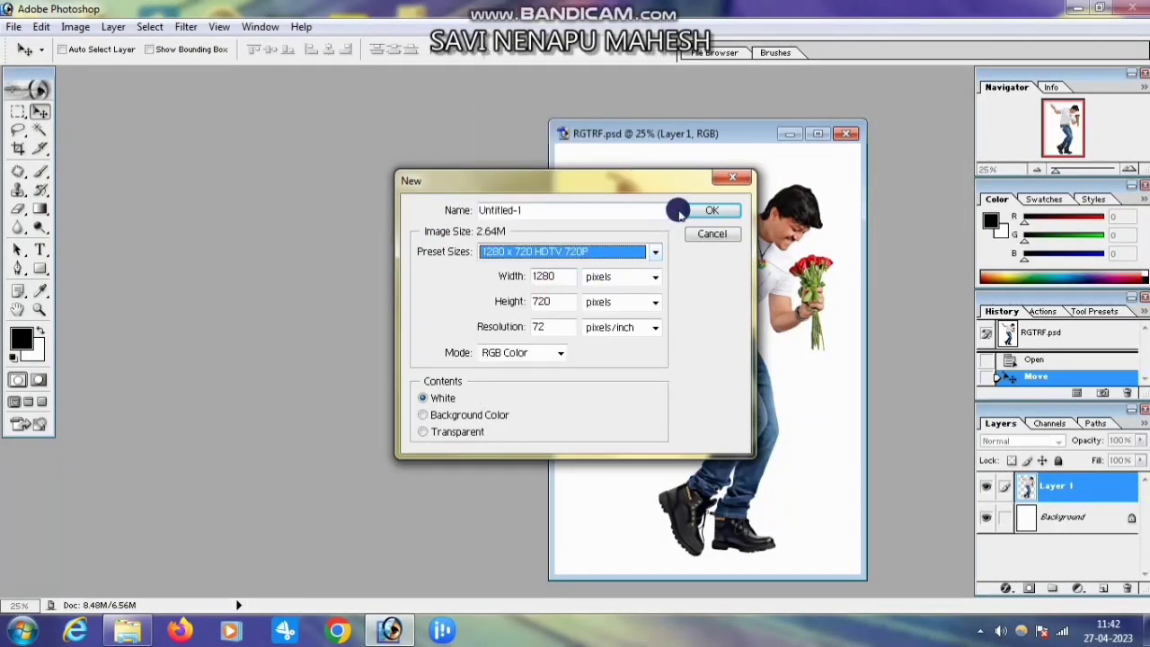
{"action": "left_click", "coordinate": [703, 212]}
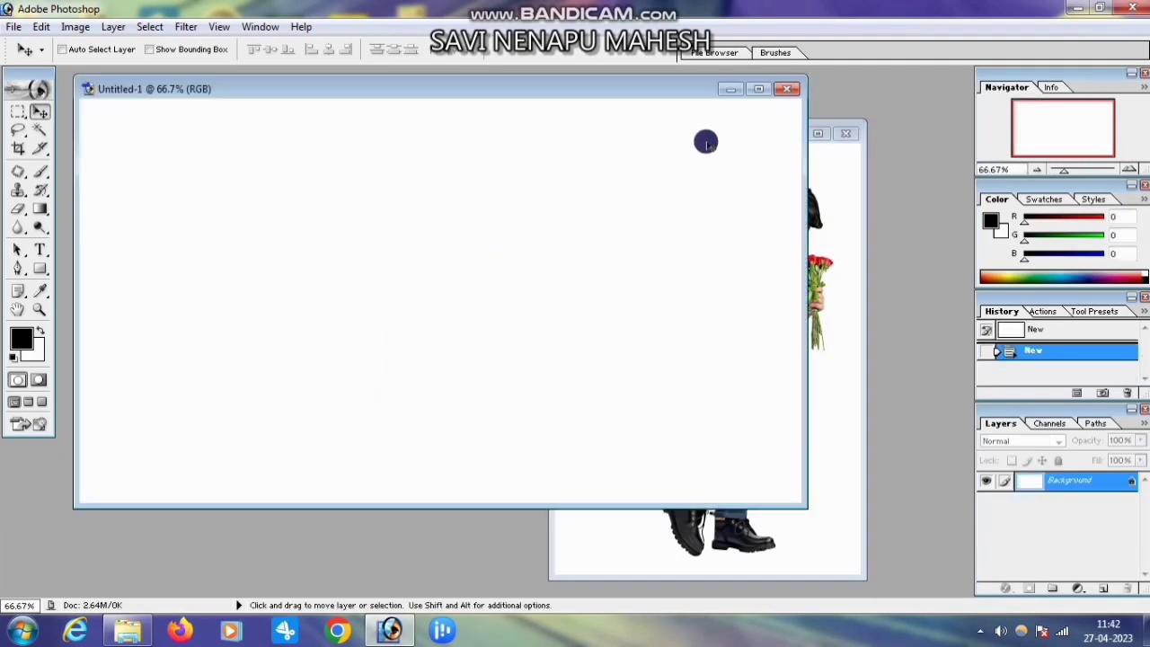
{"action": "left_click", "coordinate": [759, 91]}
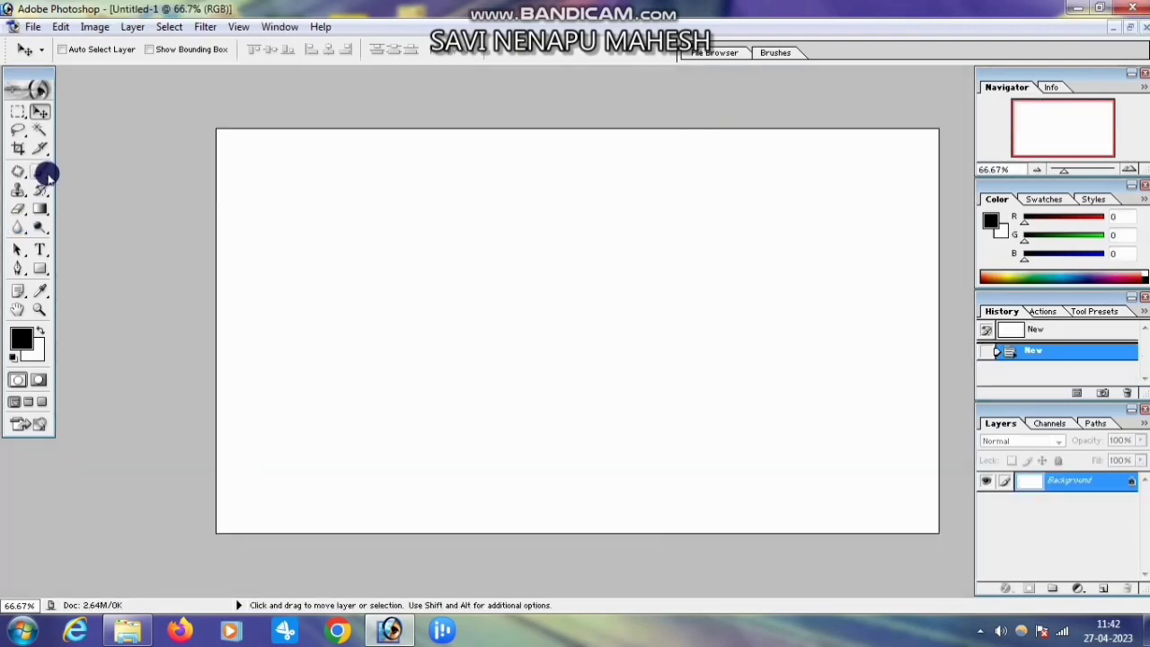
Step: Fill the Background layer with a diagonal white-to-yellow linear gradient, keeping yellow in the lower-left area behind the man
{"action": "left_click", "coordinate": [40, 208]}
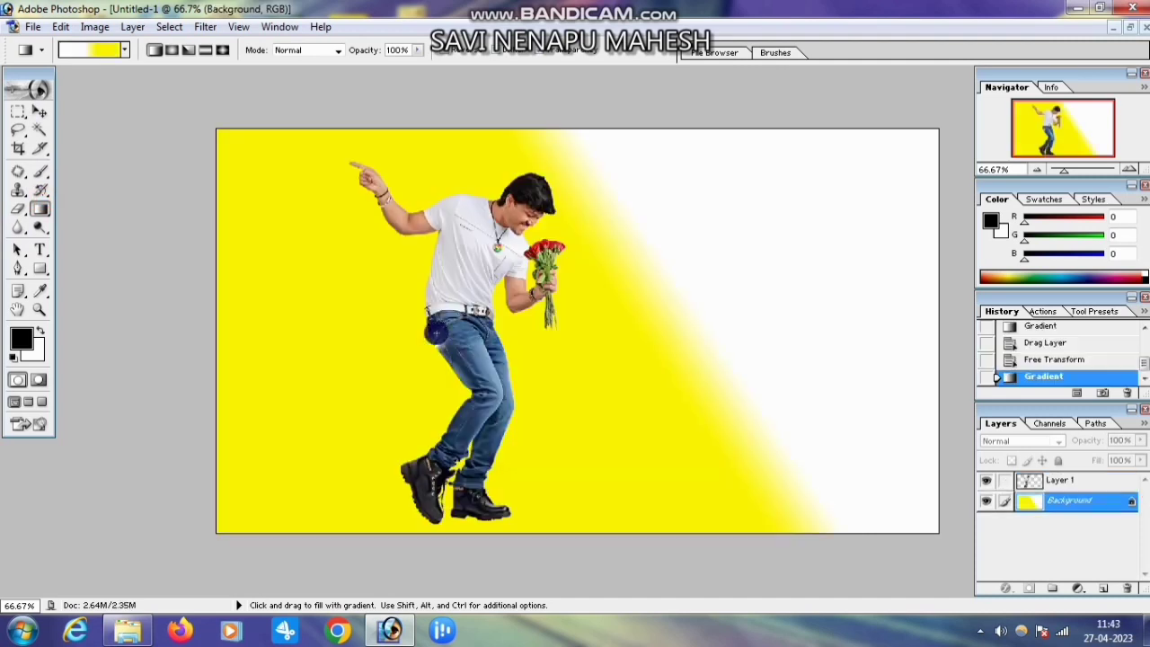
{"action": "left_click_drag", "start_coordinate": [399, 299], "coordinate": [307, 390]}
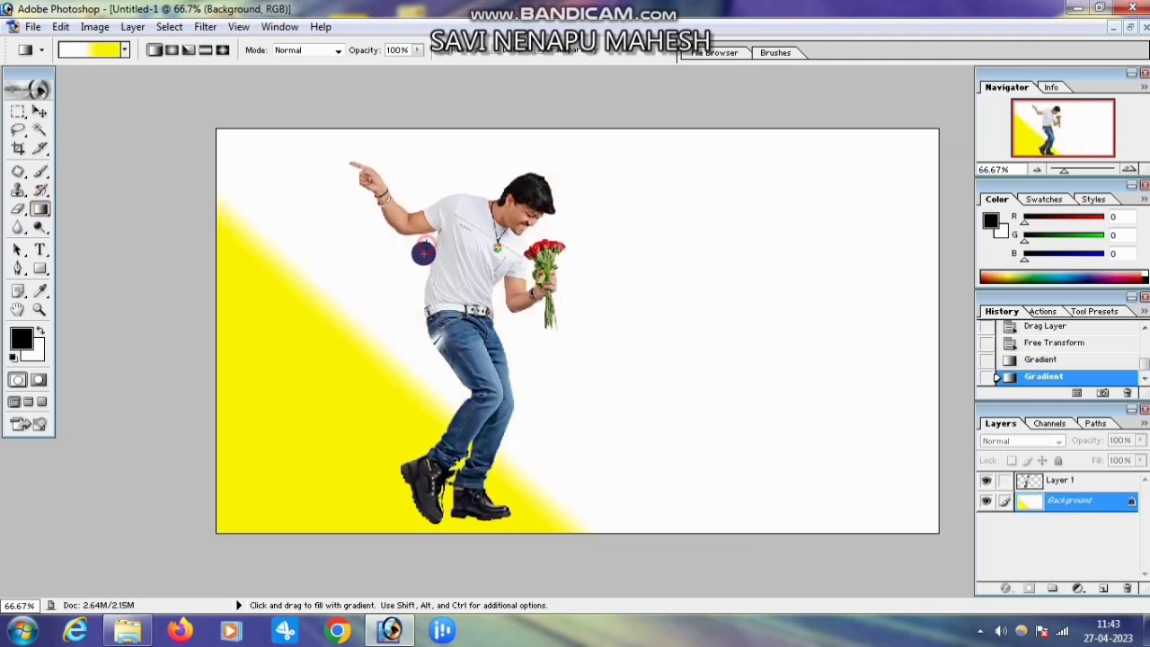
{"action": "left_click_drag", "start_coordinate": [423, 253], "coordinate": [356, 353]}
{"action": "left_click_drag", "start_coordinate": [432, 235], "coordinate": [375, 309]}
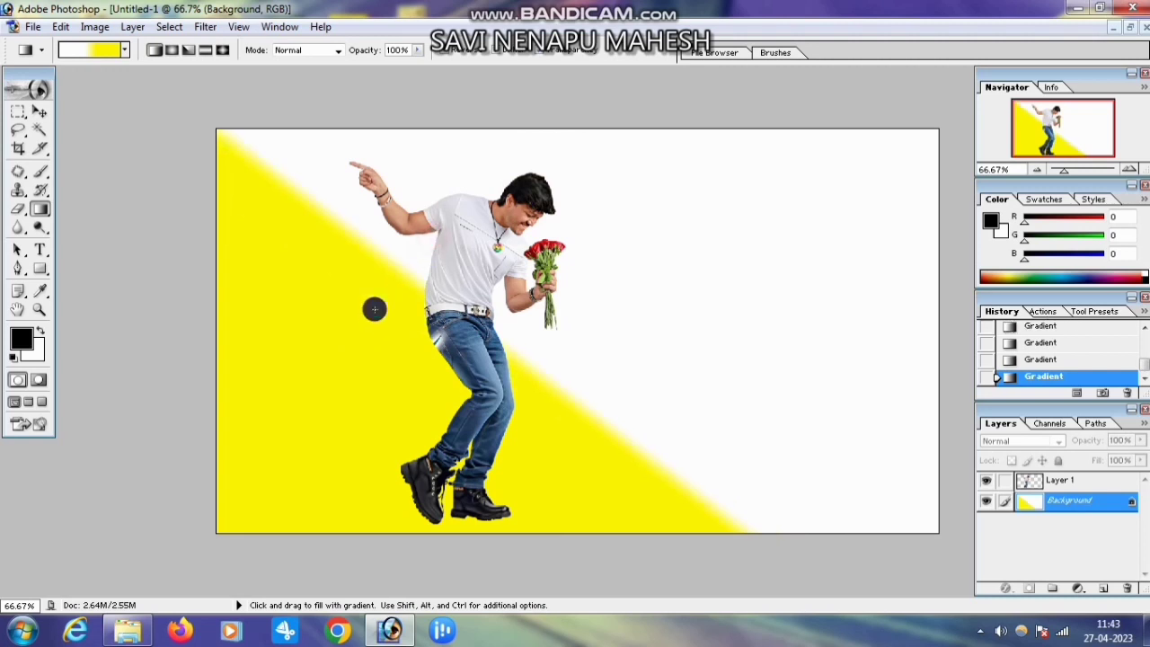
{"action": "left_click_drag", "start_coordinate": [431, 224], "coordinate": [417, 243]}
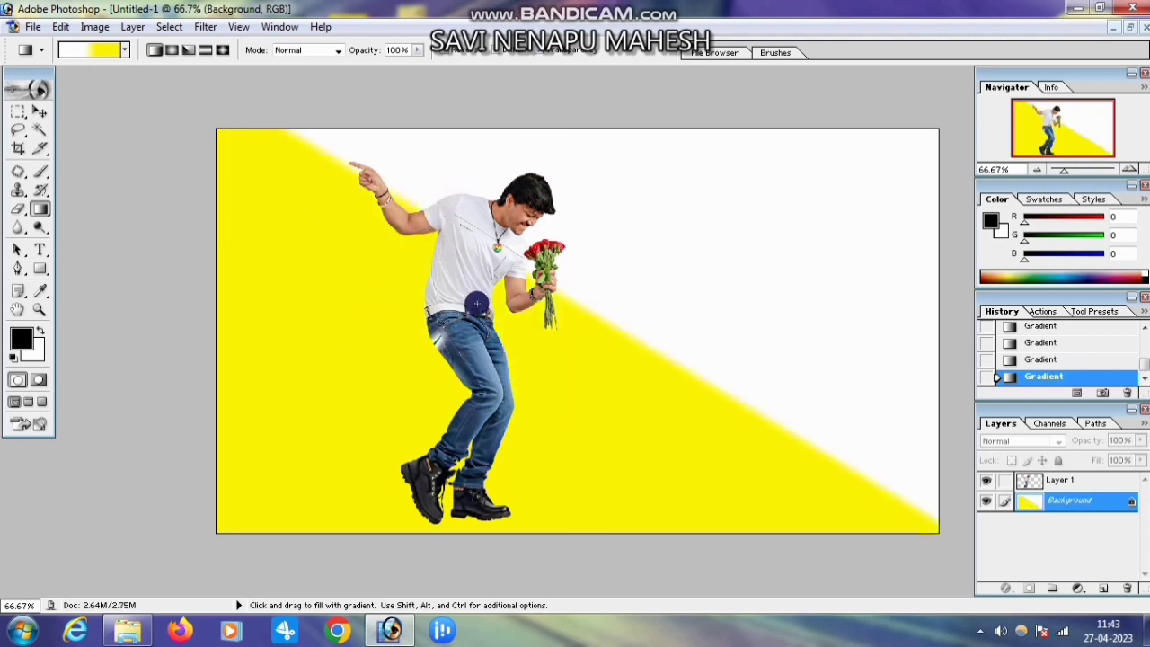
Step: Select the man's Layer 1 and place a duplicate of it on the right side of the canvas
{"action": "left_click", "coordinate": [39, 114]}
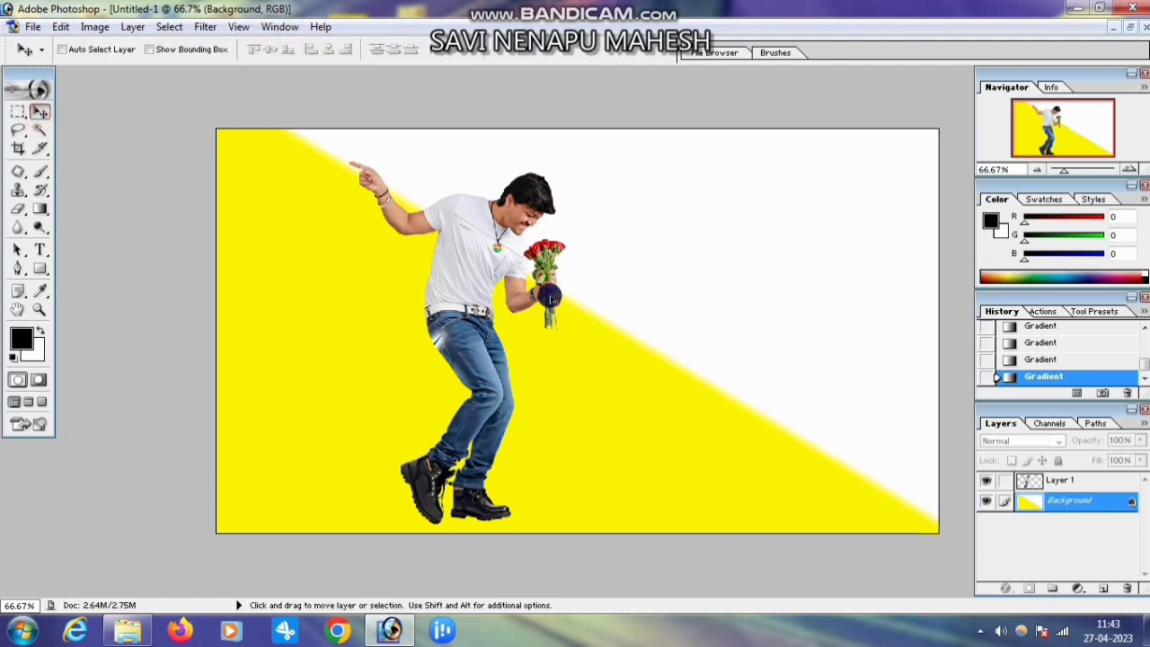
{"action": "right_click", "coordinate": [444, 262]}
{"action": "left_click", "coordinate": [466, 270]}
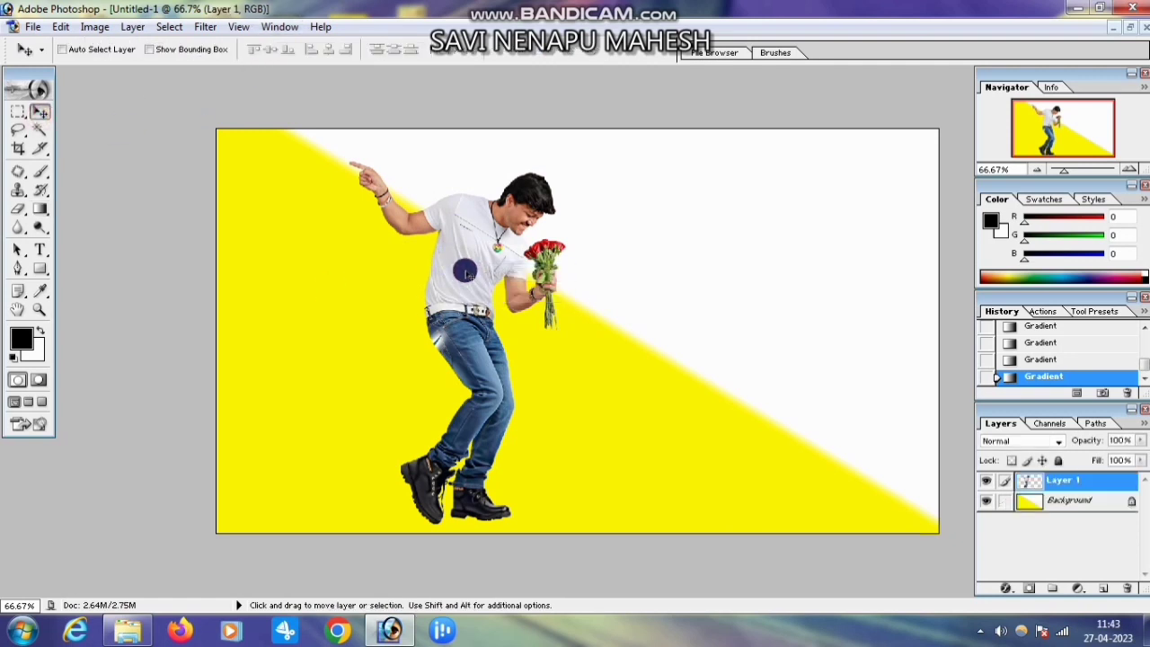
{"action": "right_click", "coordinate": [467, 258]}
{"action": "left_click", "coordinate": [493, 267]}
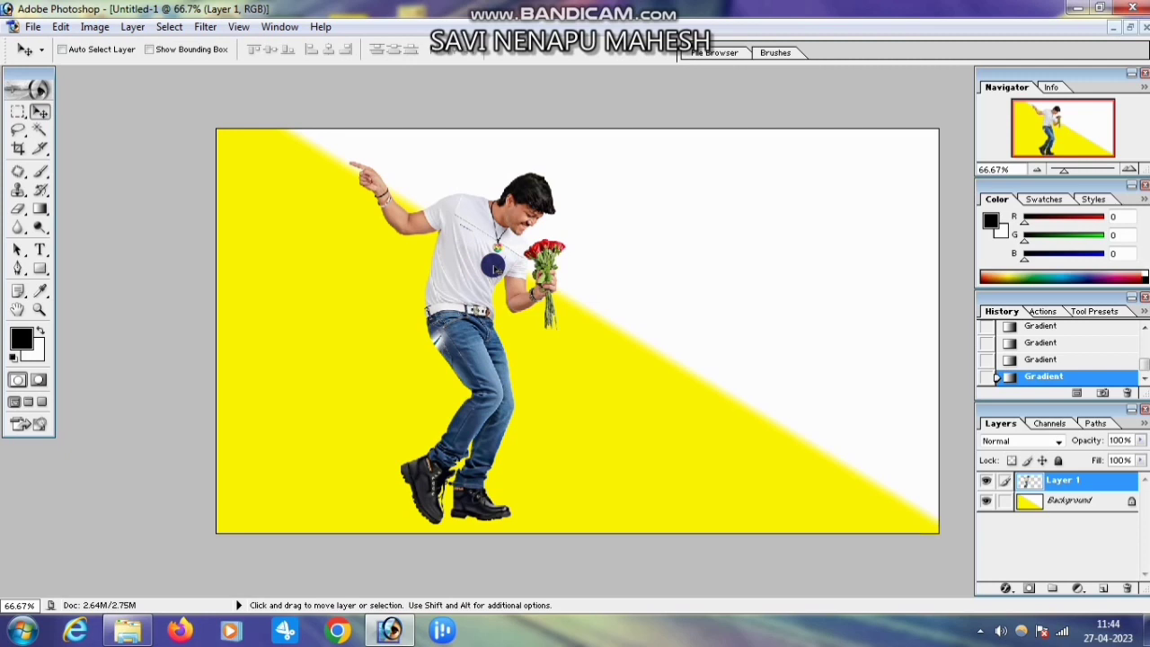
{"action": "left_click_drag", "start_coordinate": [494, 267], "coordinate": [794, 260], "text": "alt"}
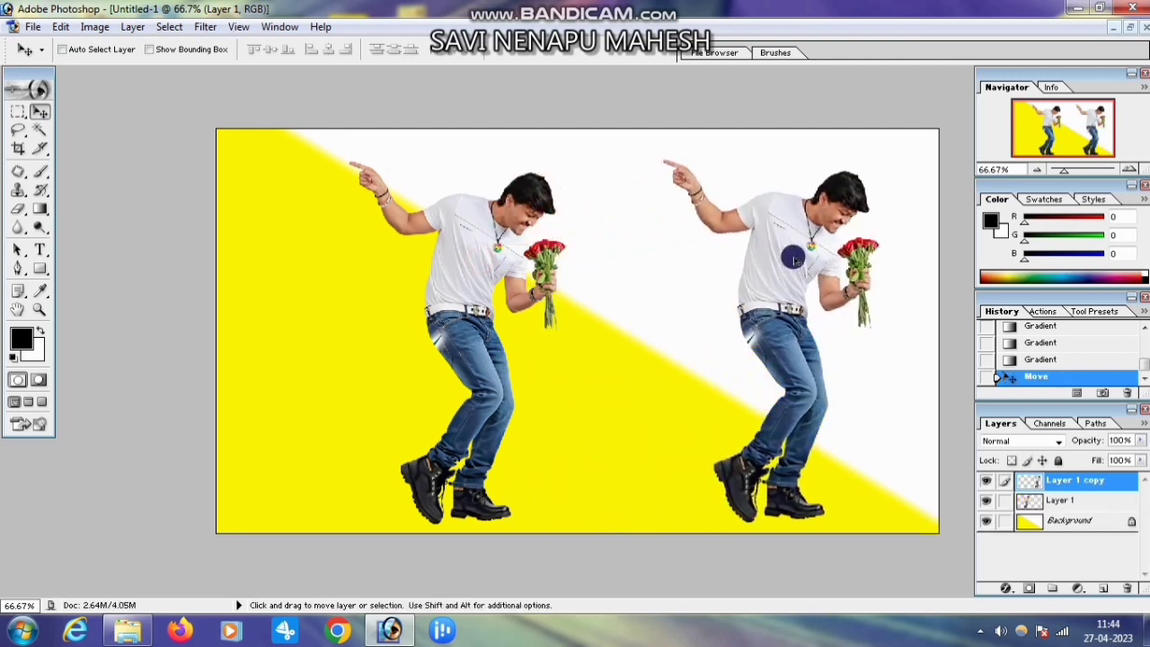
Step: Undo the last duplication and place a new copy of the man's Layer 1 on the right side of the canvas
{"action": "key", "text": "ctrl+z"}
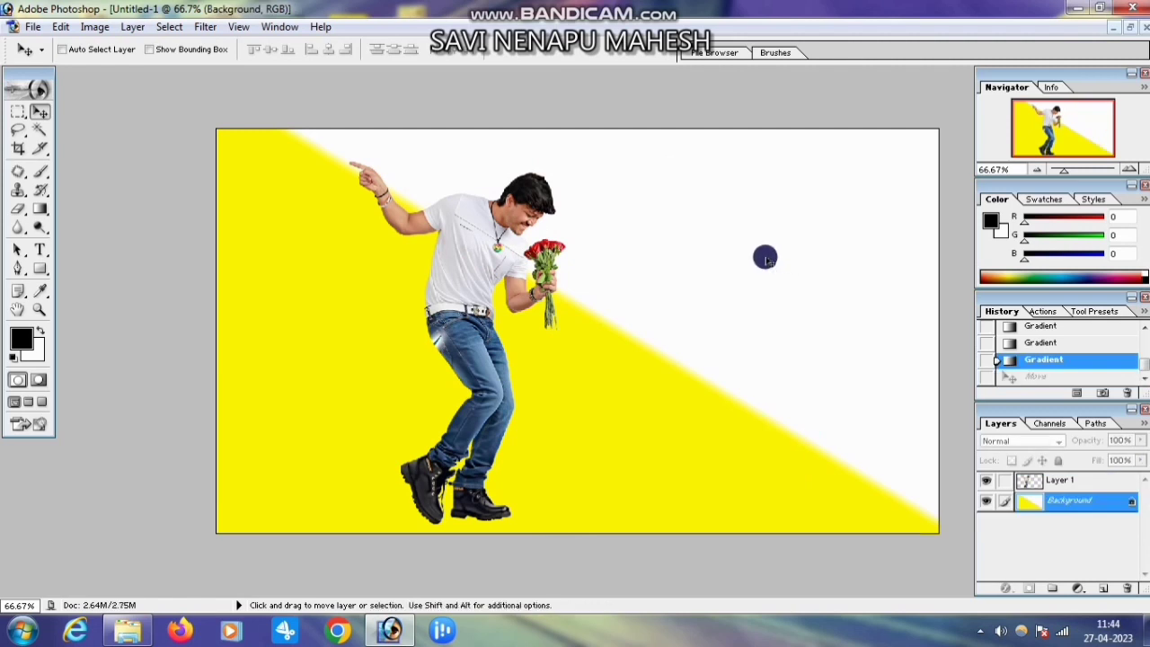
{"action": "right_click", "coordinate": [506, 274]}
{"action": "left_click", "coordinate": [507, 259]}
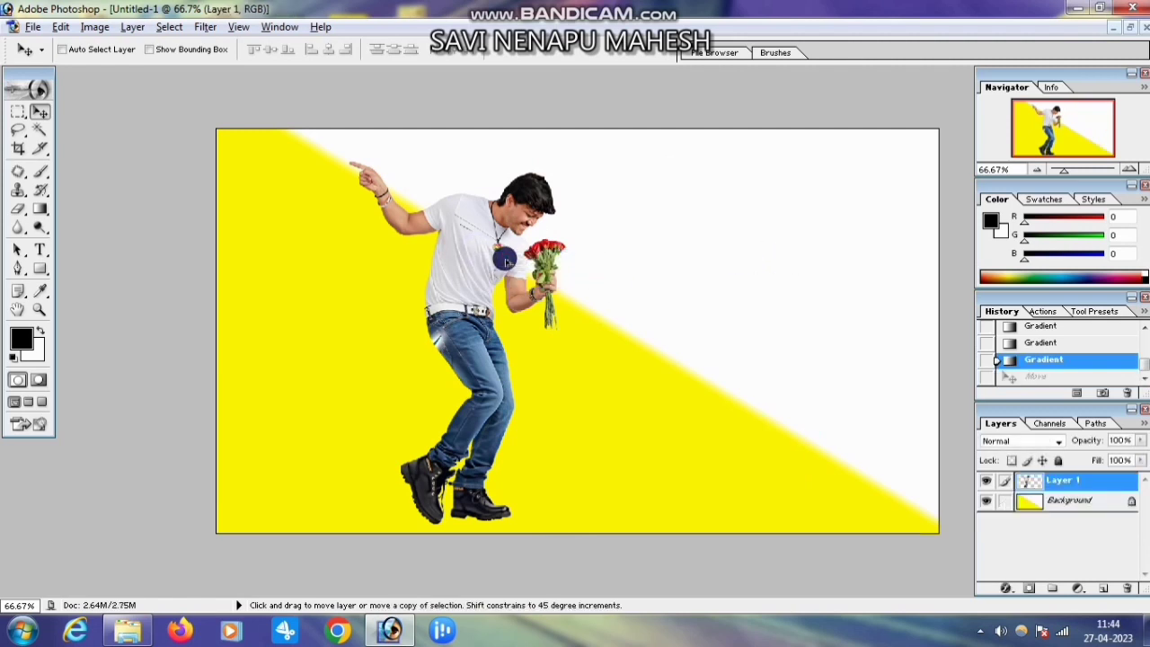
{"action": "left_click_drag", "start_coordinate": [478, 256], "coordinate": [816, 252], "text": "alt"}
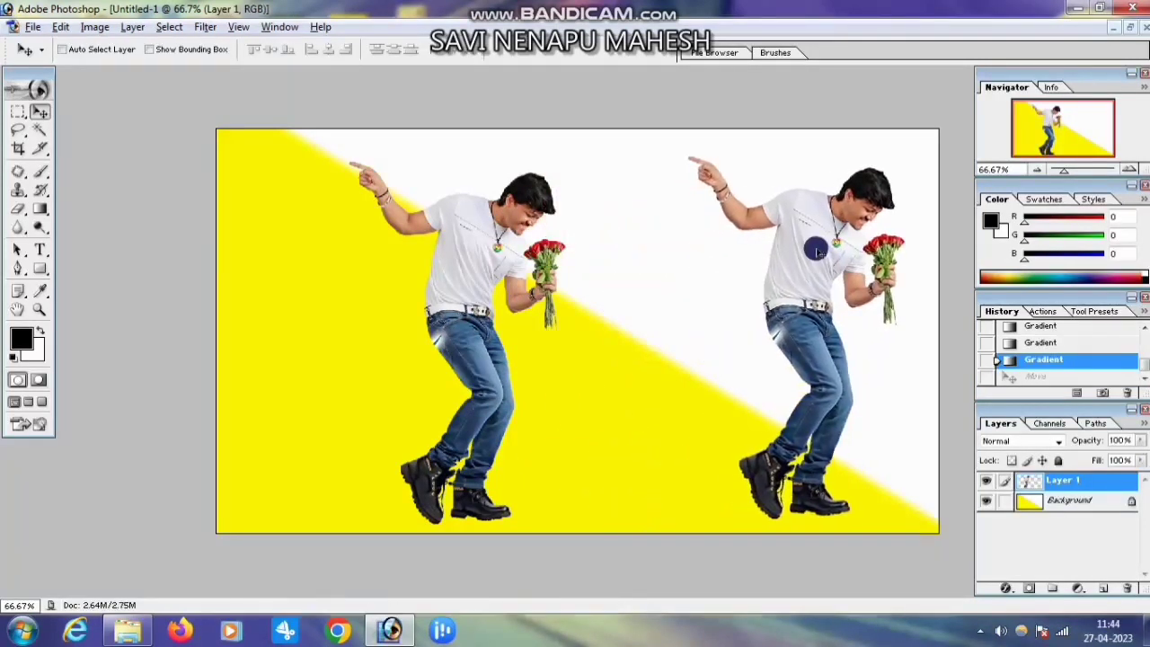
Step: Try mirroring the duplicated man horizontally with Free Transform so he faces the original, and undo the transform
{"action": "key", "text": "ctrl+t"}
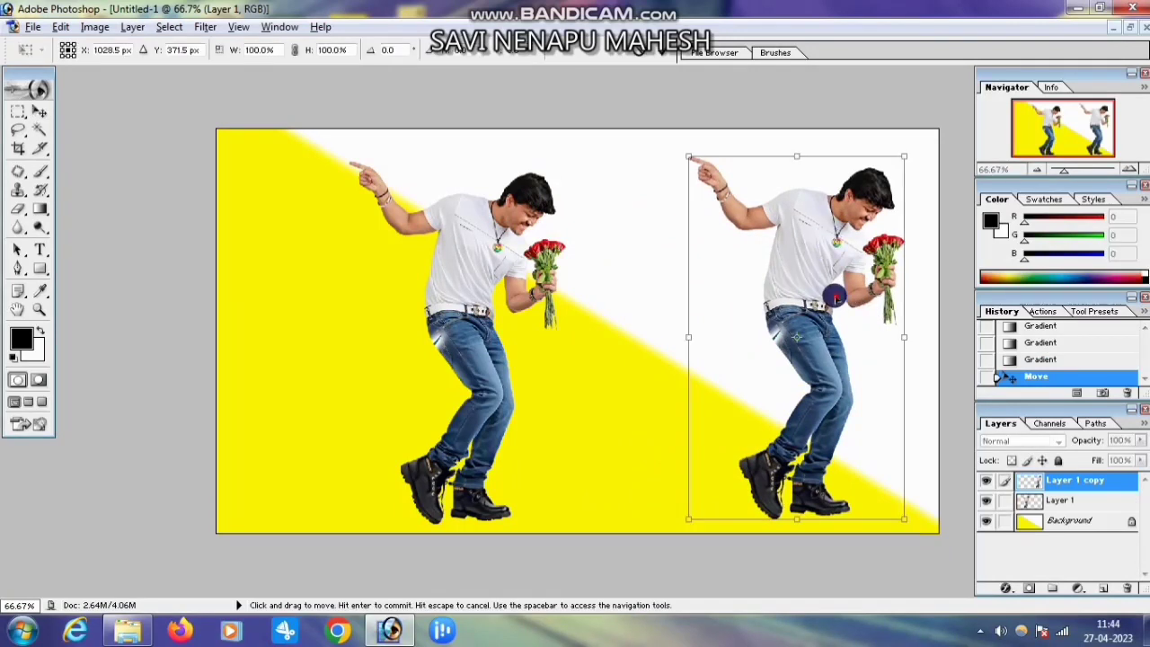
{"action": "left_click_drag", "start_coordinate": [834, 296], "coordinate": [755, 280]}
{"action": "left_click_drag", "start_coordinate": [826, 322], "coordinate": [444, 322]}
{"action": "left_click_drag", "start_coordinate": [474, 286], "coordinate": [624, 308]}
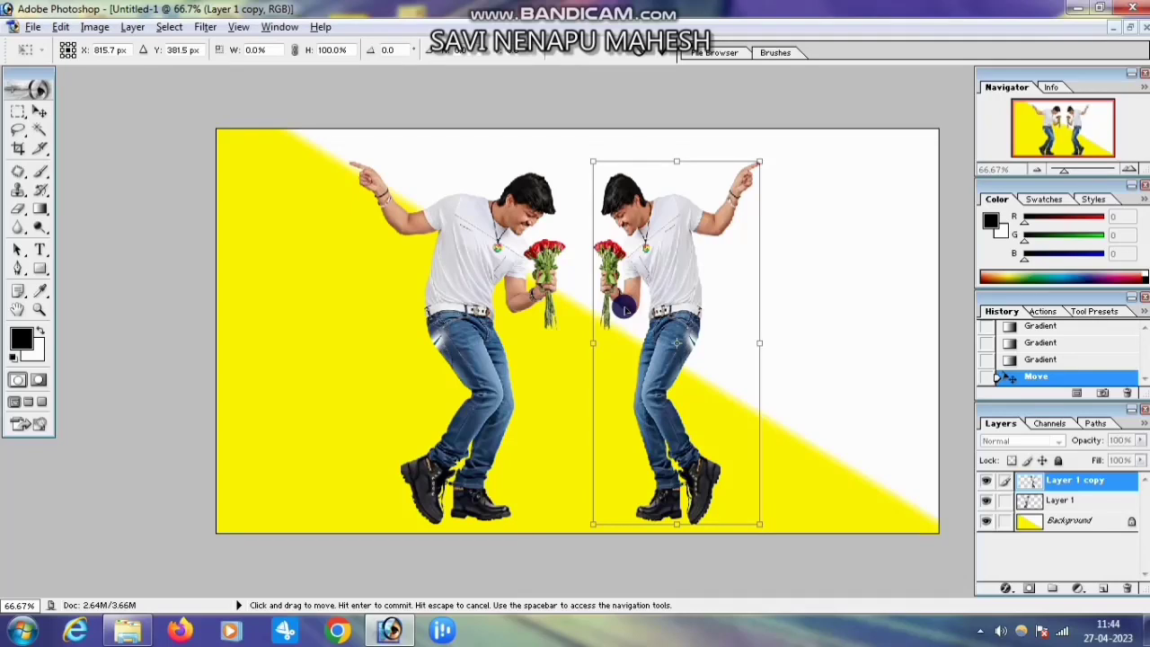
{"action": "left_click_drag", "start_coordinate": [760, 340], "coordinate": [803, 340]}
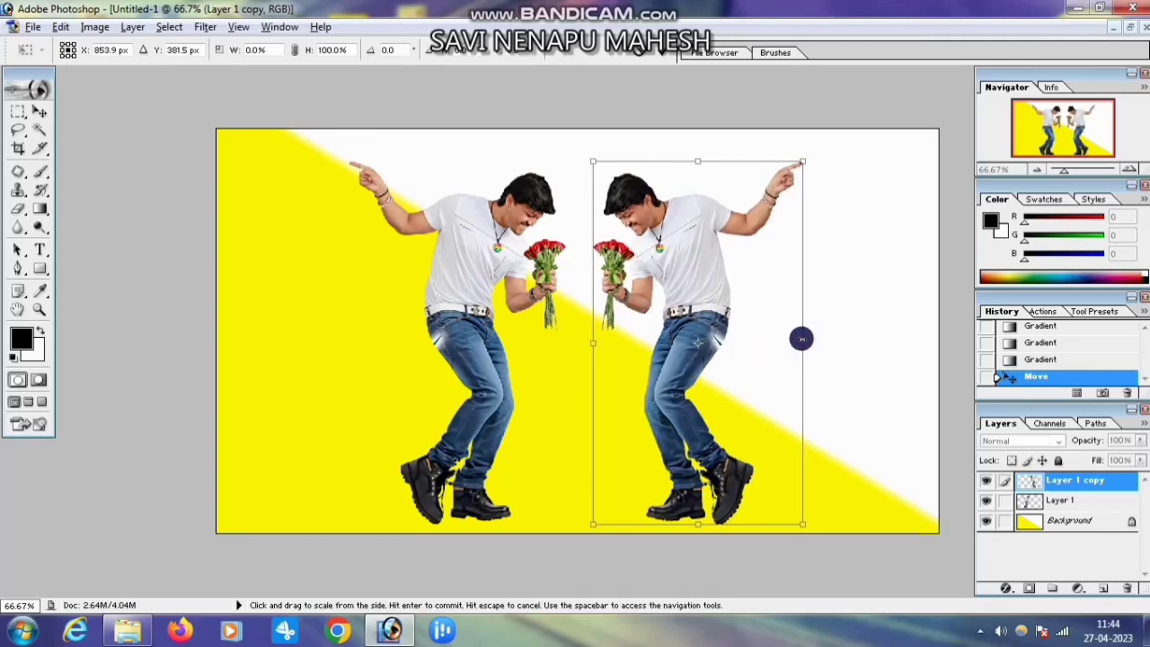
{"action": "key", "text": "Return"}
{"action": "key", "text": "ctrl+z"}
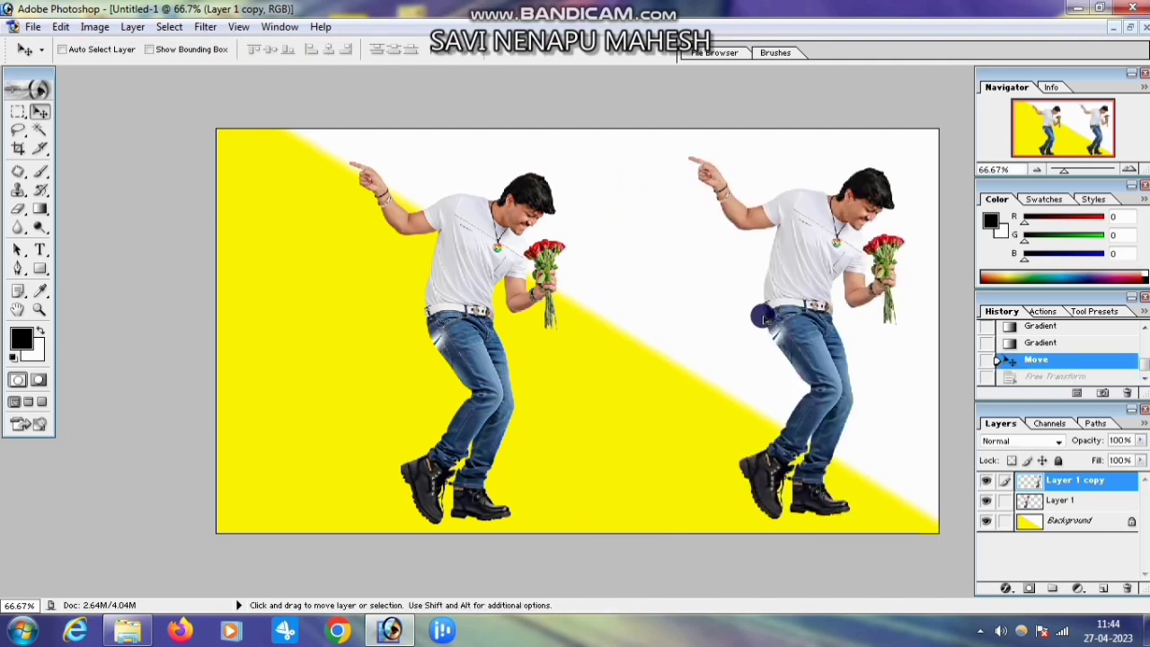
Step: Move the duplicated man into the canvas's upper-right corner and scale him proportionally to about 111.4% to fill the canvas height
{"action": "right_click", "coordinate": [801, 259]}
{"action": "left_click", "coordinate": [820, 269]}
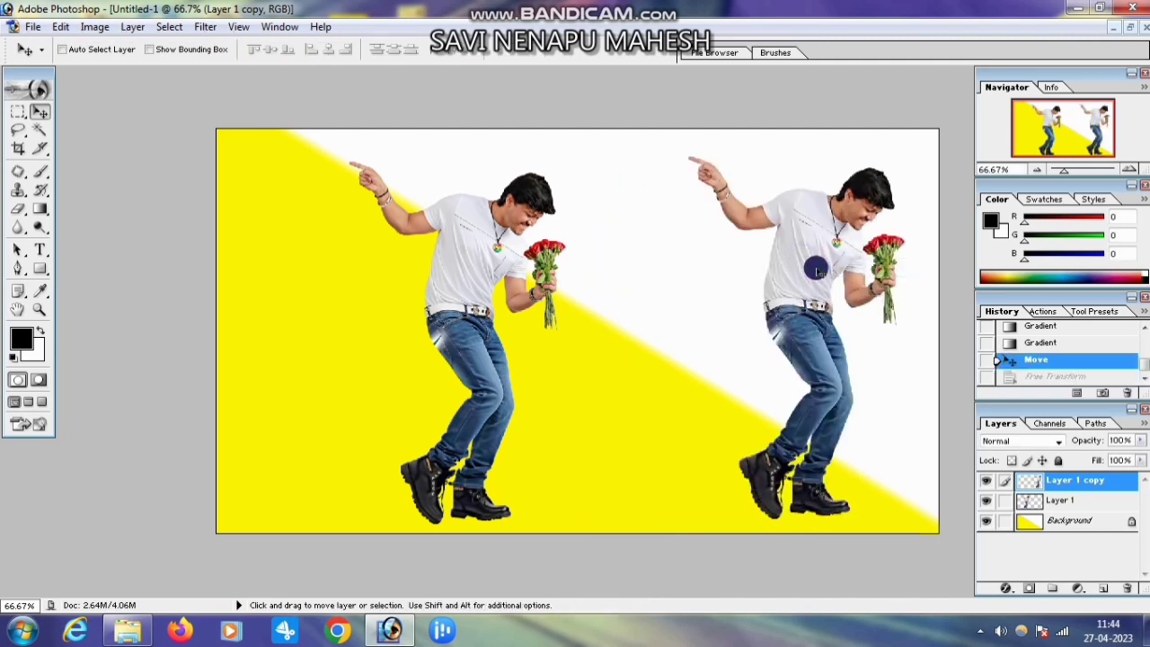
{"action": "key", "text": "ctrl+t"}
{"action": "left_click_drag", "start_coordinate": [812, 263], "coordinate": [845, 238]}
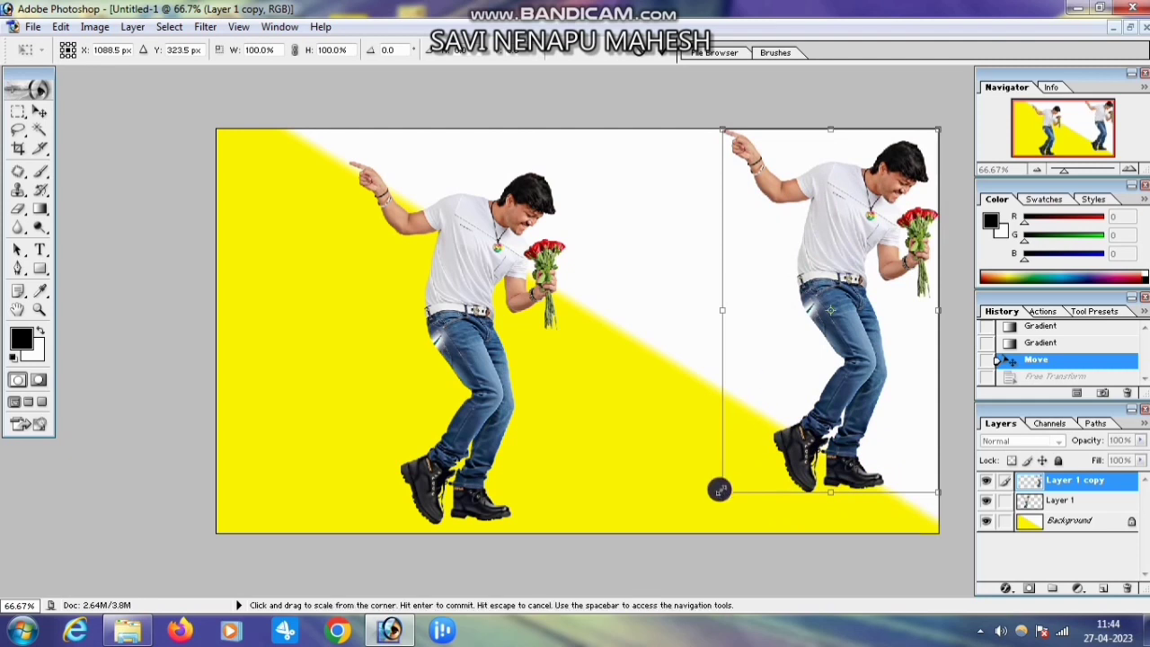
{"action": "left_click_drag", "start_coordinate": [724, 490], "coordinate": [699, 524]}
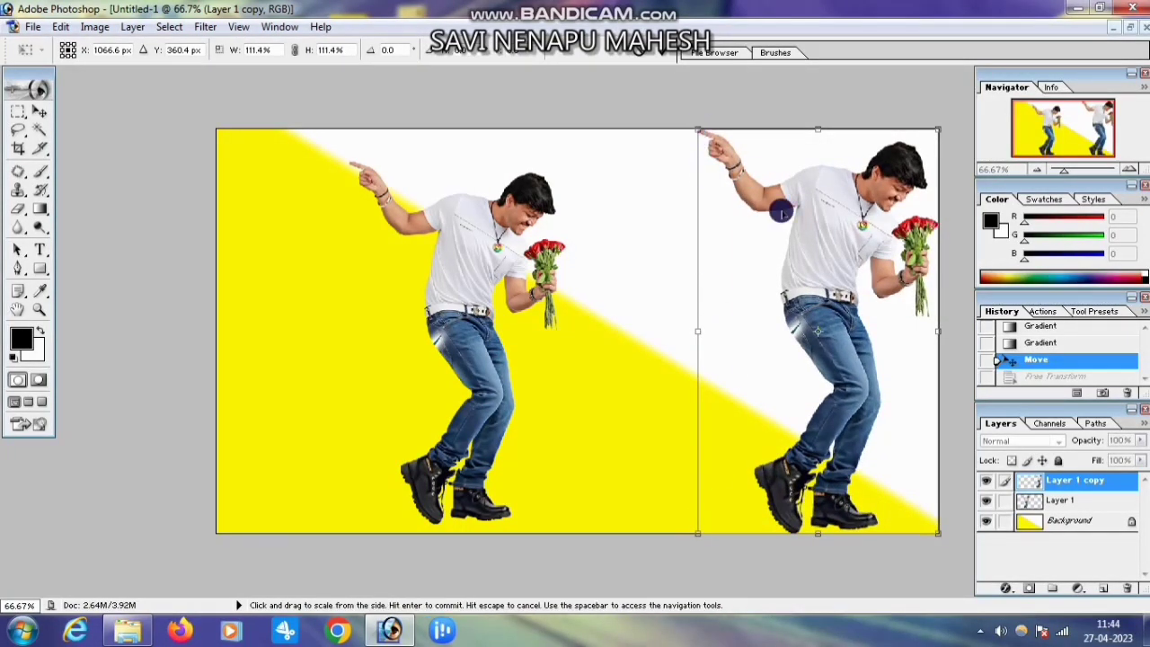
Step: Move the enlarged duplicate to the canvas's left edge, flip it horizontally and widen it to natural proportions
{"action": "left_click_drag", "start_coordinate": [781, 211], "coordinate": [326, 243]}
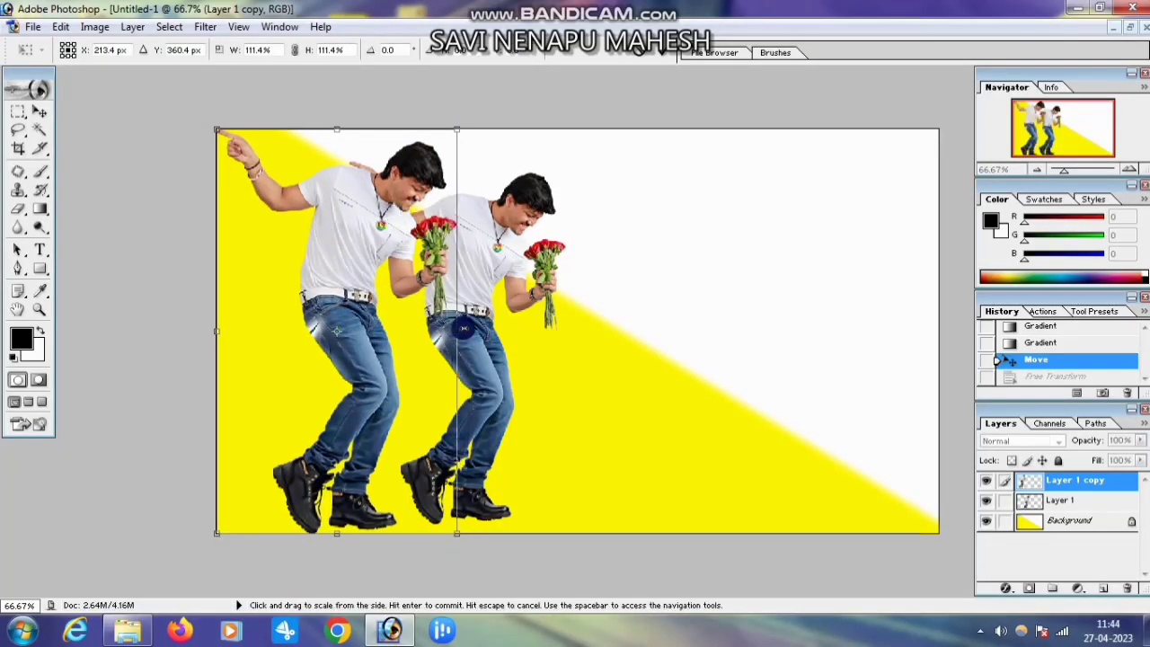
{"action": "left_click_drag", "start_coordinate": [463, 328], "coordinate": [267, 311]}
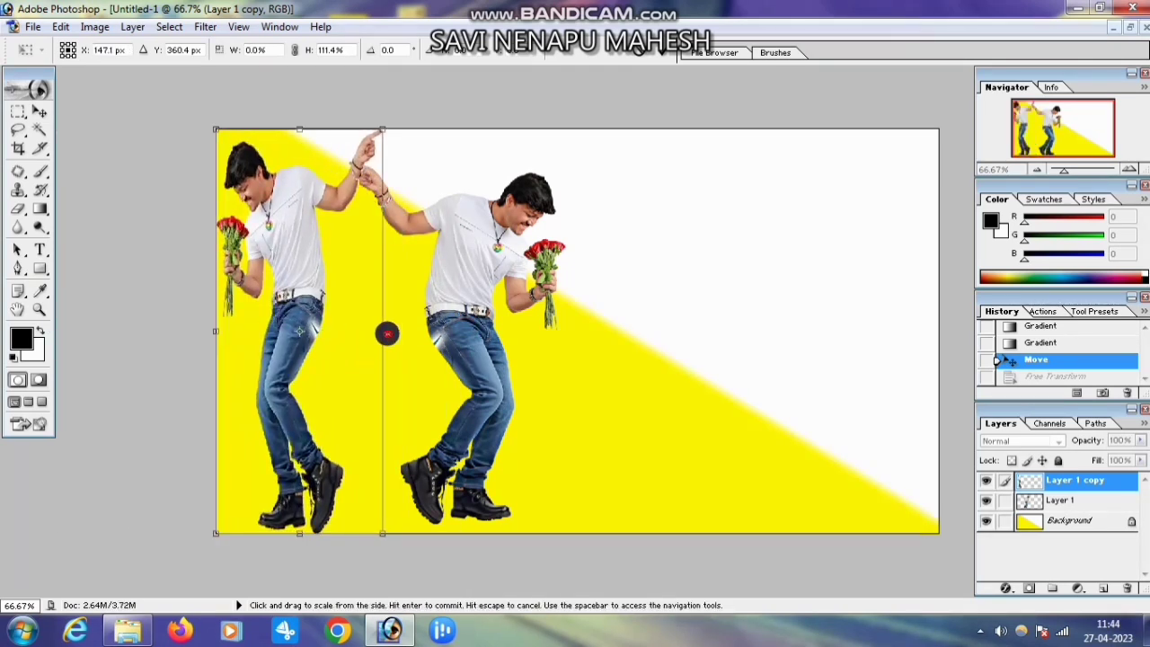
{"action": "left_click_drag", "start_coordinate": [387, 334], "coordinate": [464, 334]}
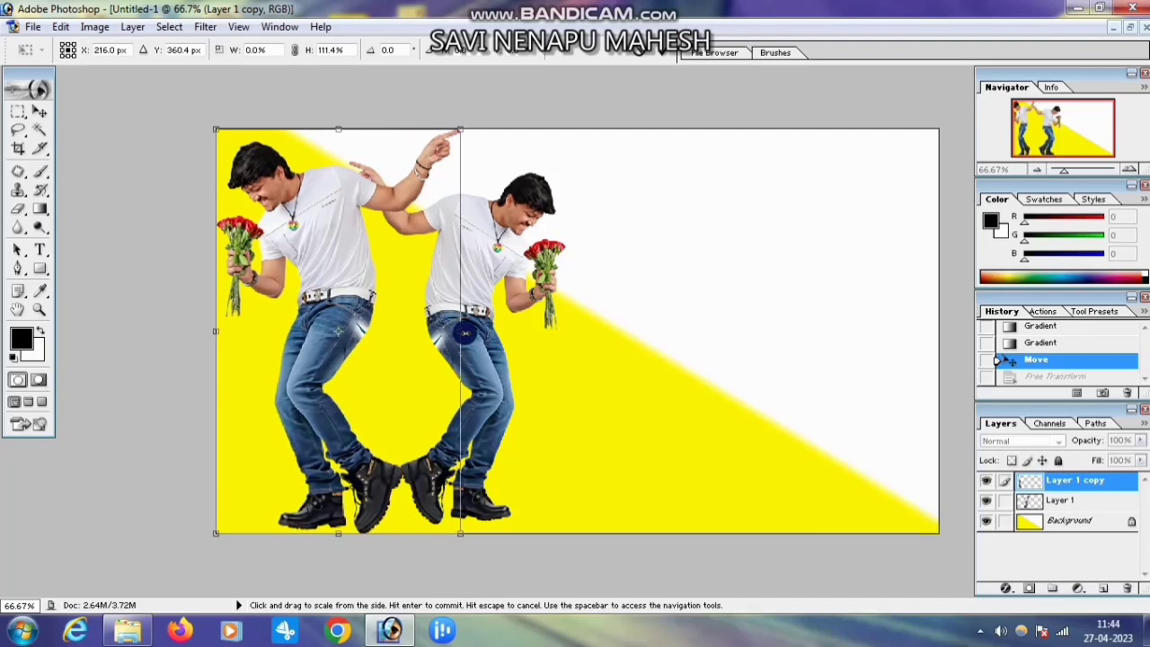
{"action": "key", "text": "Return"}
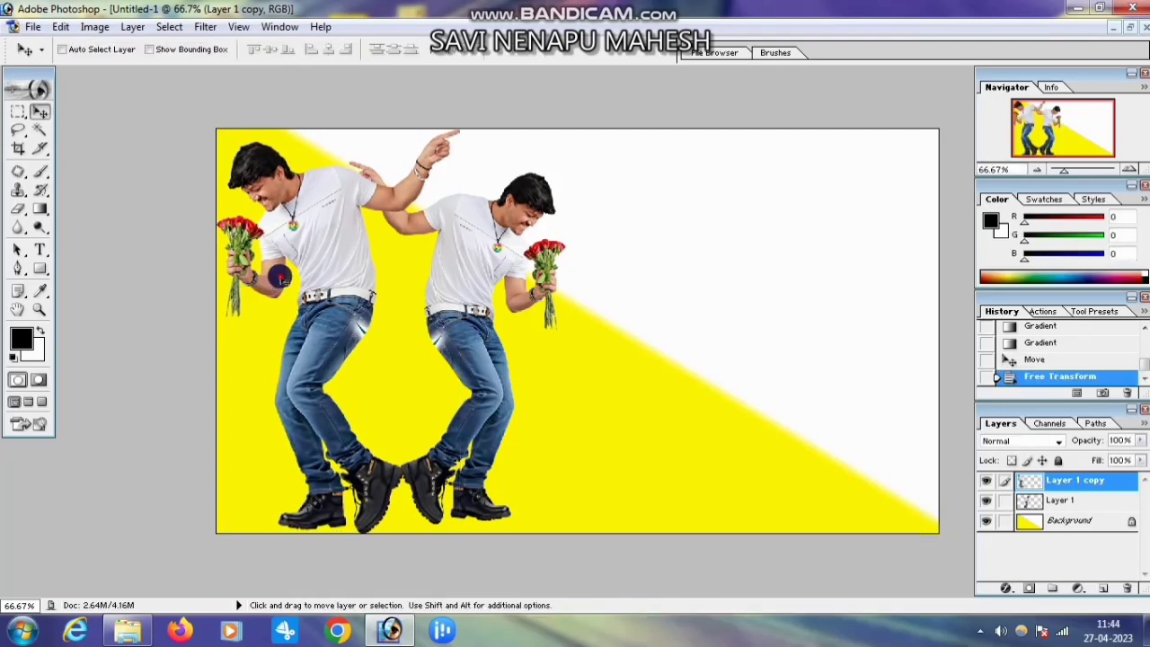
Step: Move the mirrored man to the right of the original, facing him, and scale him down to match the original's height
{"action": "left_click_drag", "start_coordinate": [280, 277], "coordinate": [633, 280]}
{"action": "key", "text": "ctrl+t"}
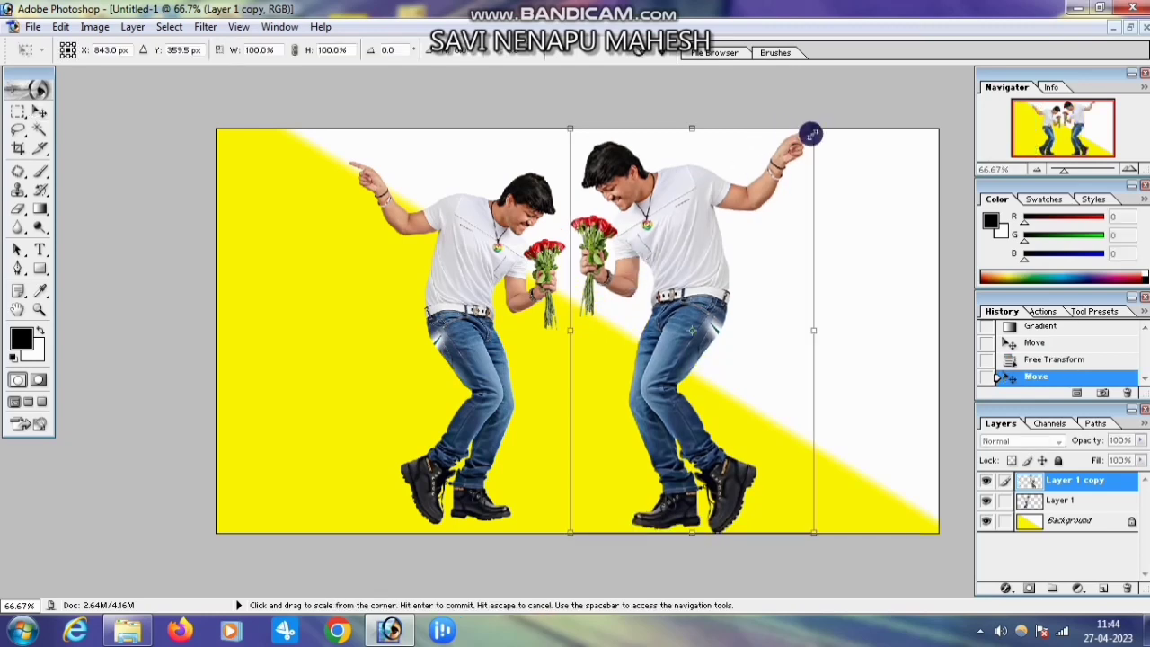
{"action": "left_click_drag", "start_coordinate": [811, 133], "coordinate": [798, 156]}
{"action": "key", "text": "Return"}
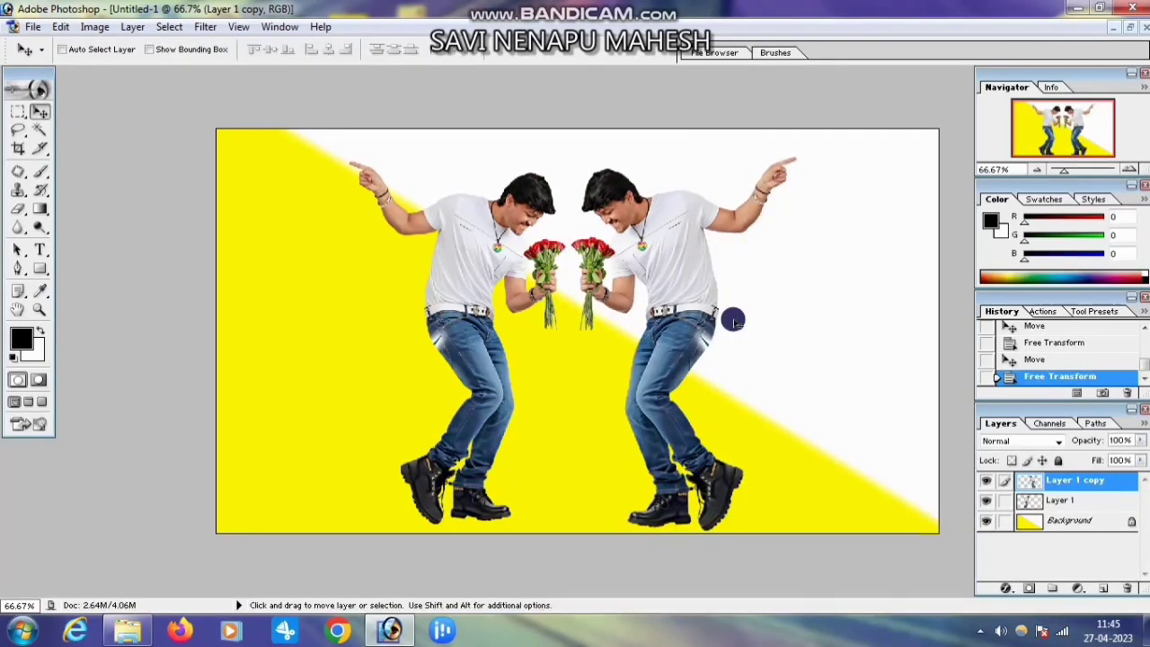